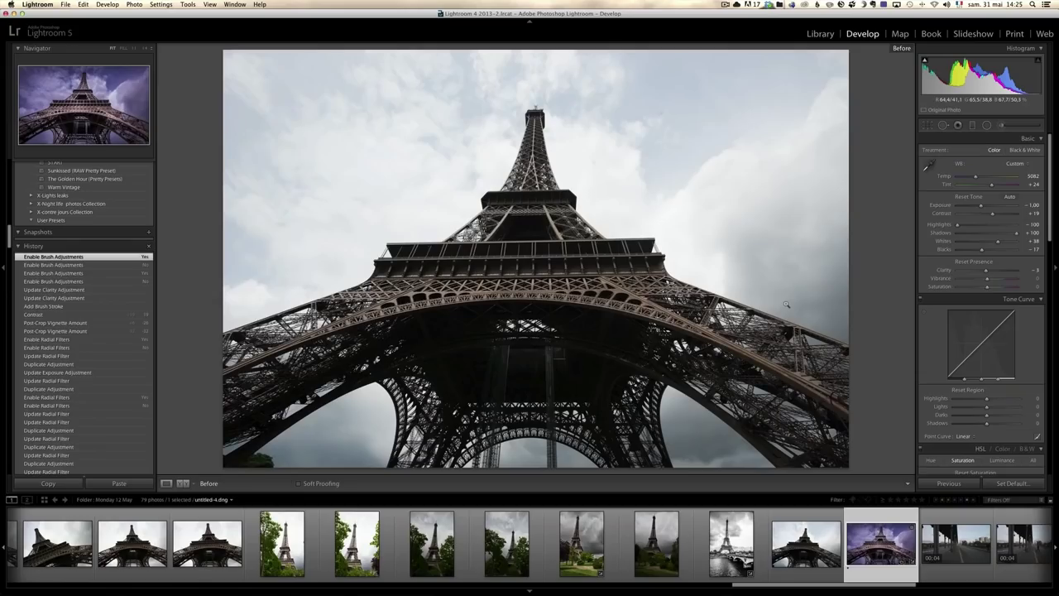
Step: Compare the Eiffel Tower photo with its unedited version, and select a neighbouring shot of the bridge photo in the filmstrip
{"action": "key", "text": "backslash"}
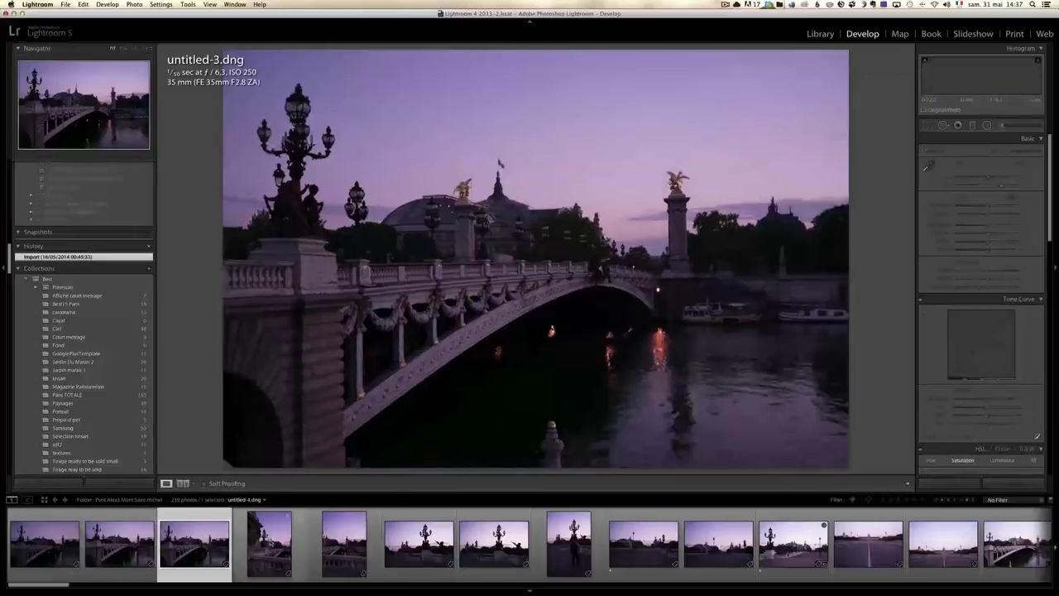
{"action": "left_click", "coordinate": [120, 544]}
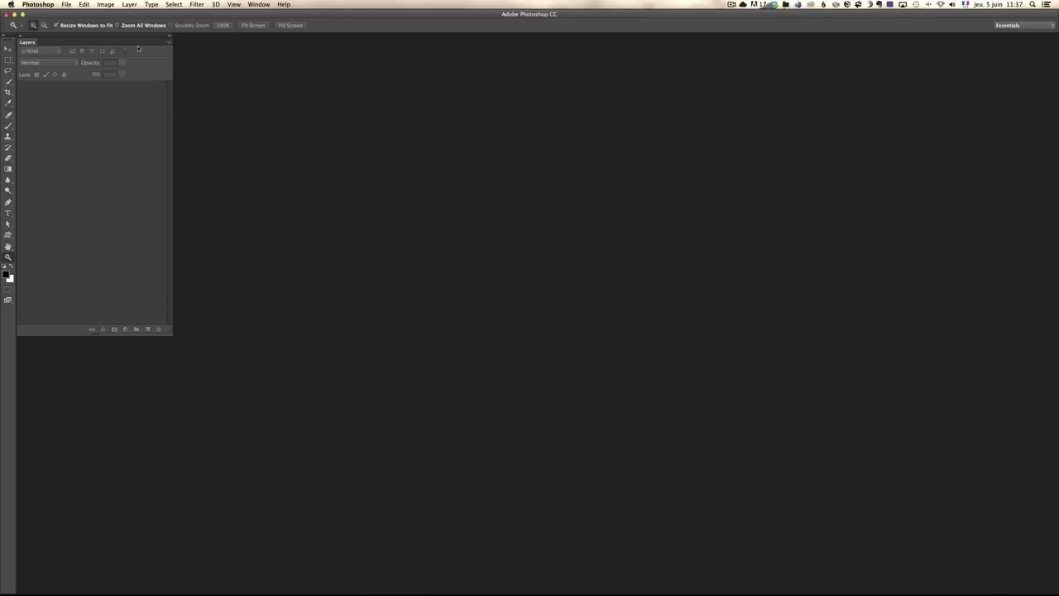
Step: Switch to Photoshop, try the Photography workspace, and return to the custom layout that shows only the Layers panel
{"action": "left_click", "coordinate": [256, 5]}
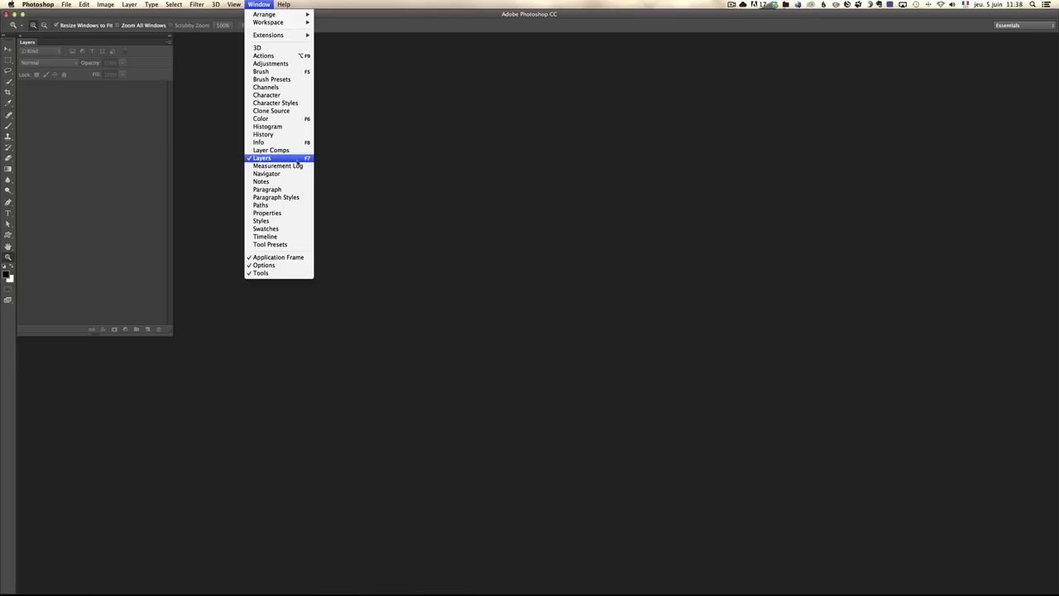
{"action": "left_click", "coordinate": [145, 42]}
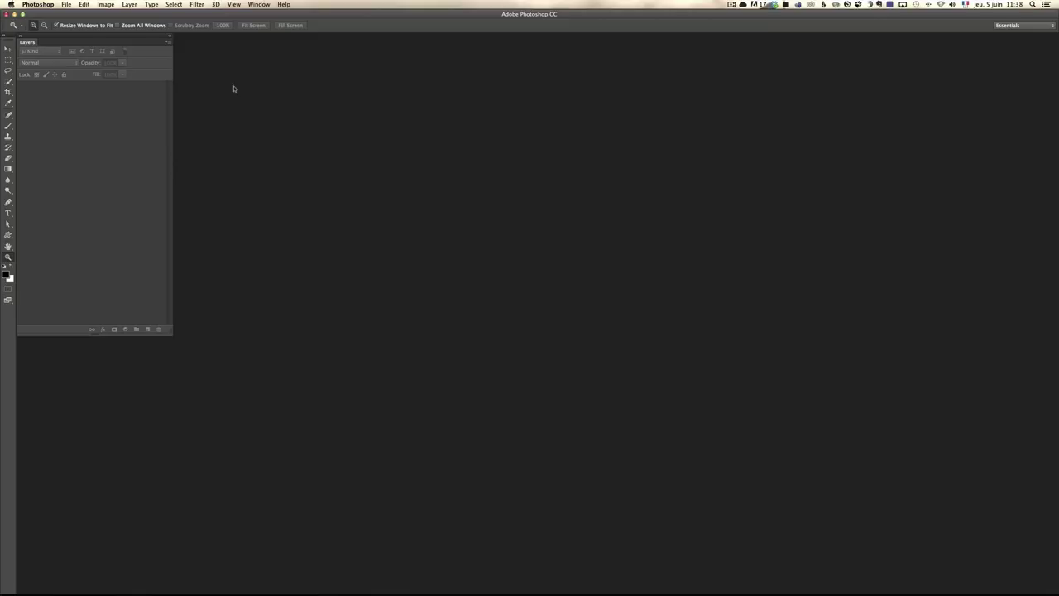
{"action": "left_click", "coordinate": [1021, 26]}
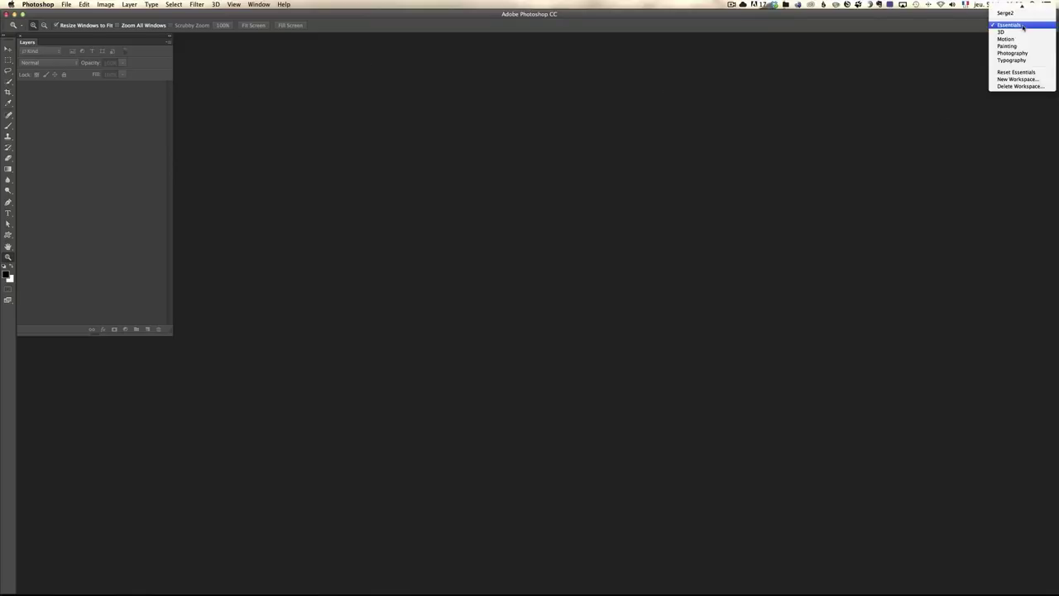
{"action": "left_click", "coordinate": [1022, 26]}
{"action": "left_click", "coordinate": [1020, 25]}
{"action": "left_click", "coordinate": [1020, 53]}
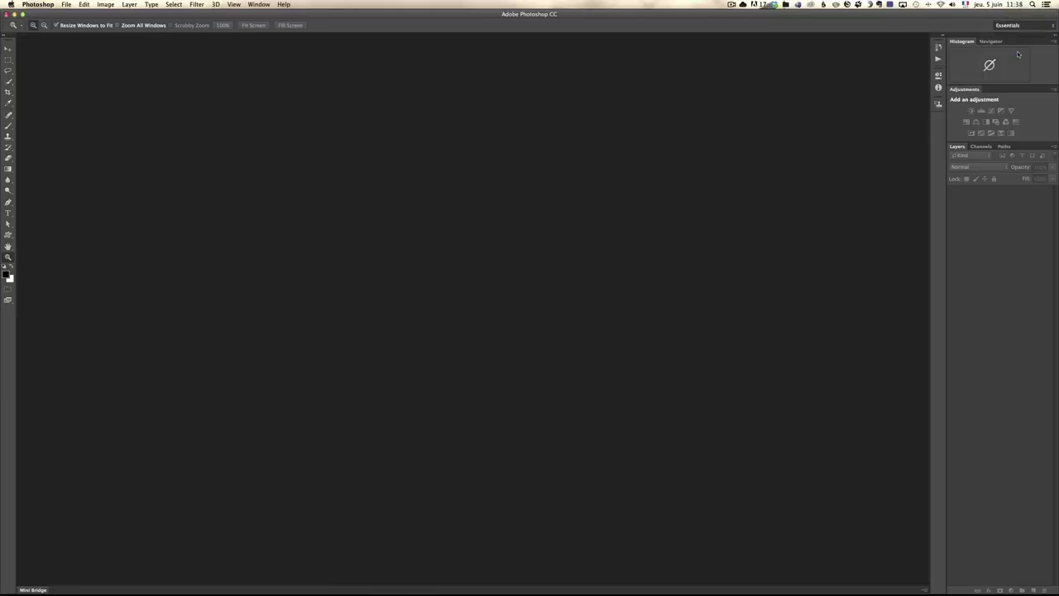
{"action": "left_click", "coordinate": [1019, 24]}
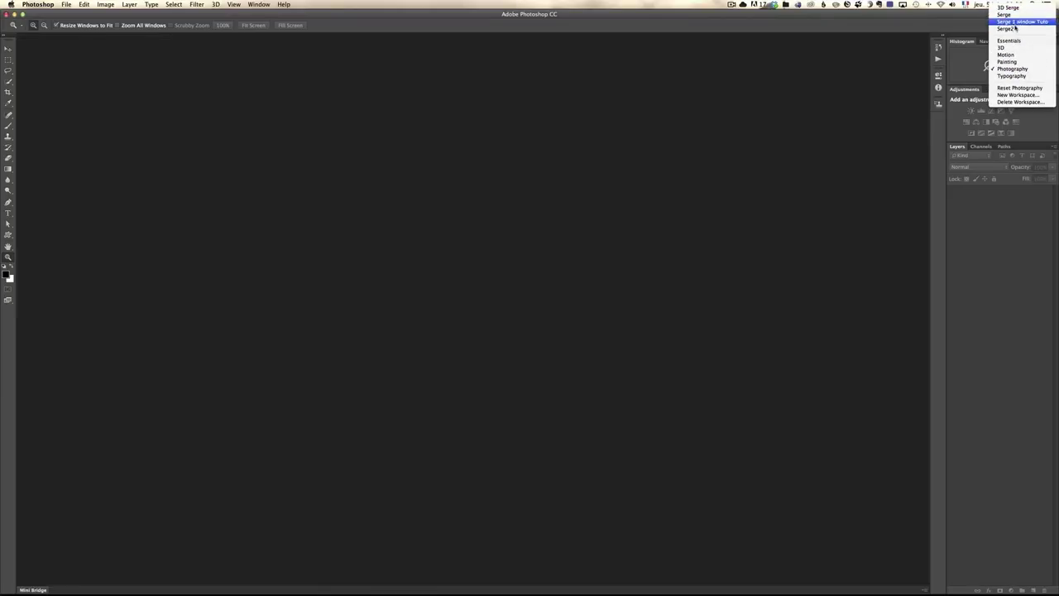
{"action": "left_click", "coordinate": [1009, 18]}
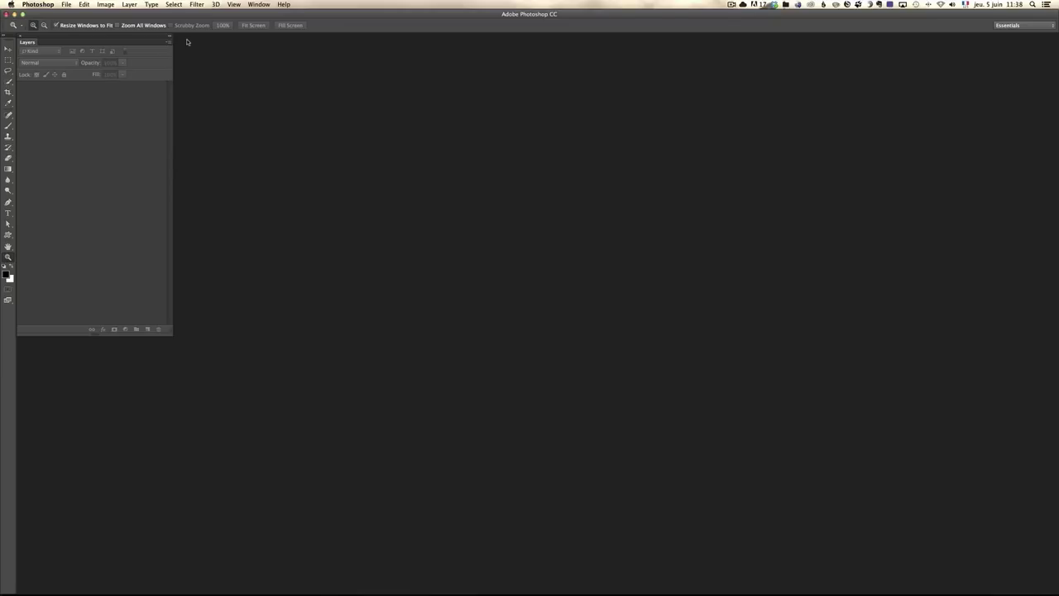
Step: Show the History panel, collapse and expand it, and close its whole panel group
{"action": "left_click", "coordinate": [250, 5]}
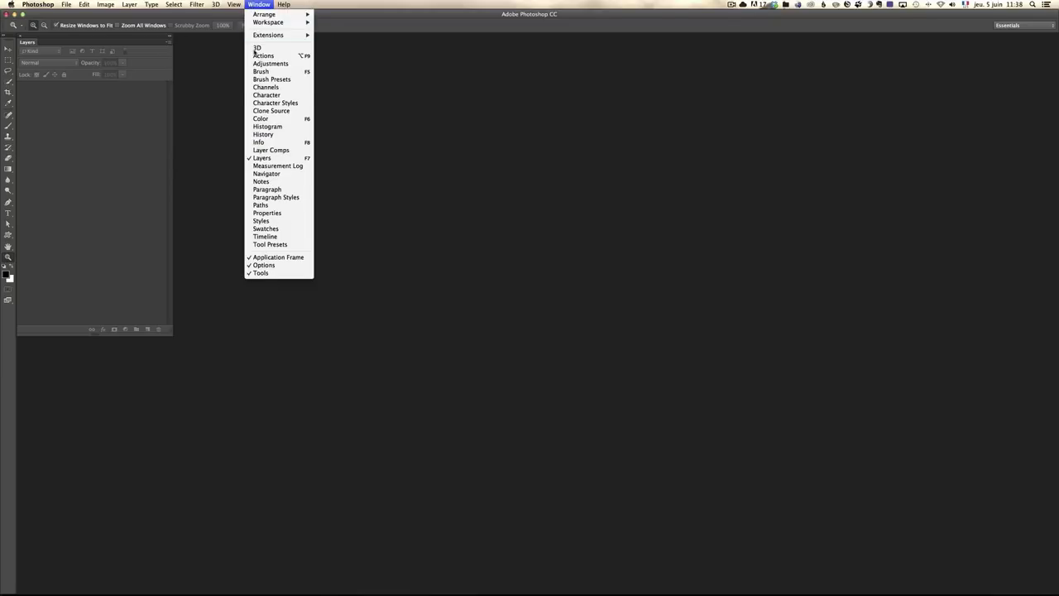
{"action": "left_click", "coordinate": [263, 134]}
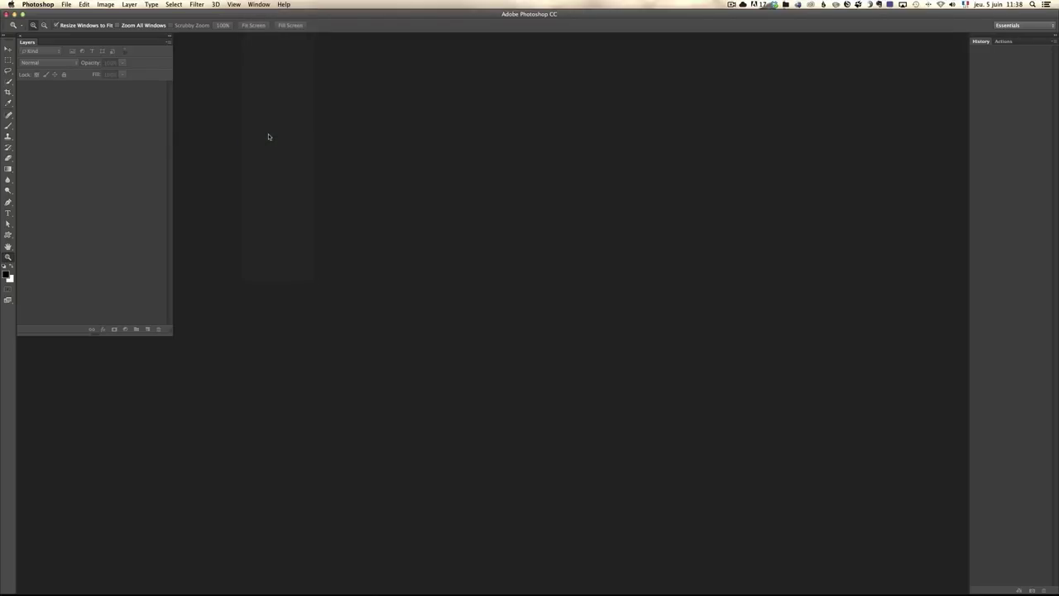
{"action": "left_click", "coordinate": [1055, 37]}
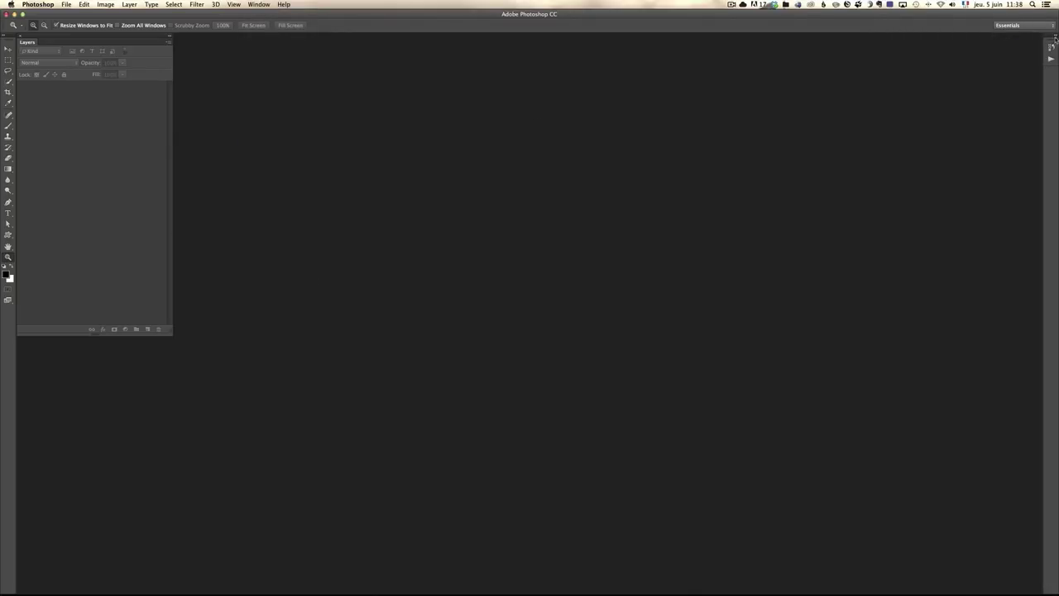
{"action": "left_click", "coordinate": [1056, 37]}
{"action": "left_click", "coordinate": [1053, 43]}
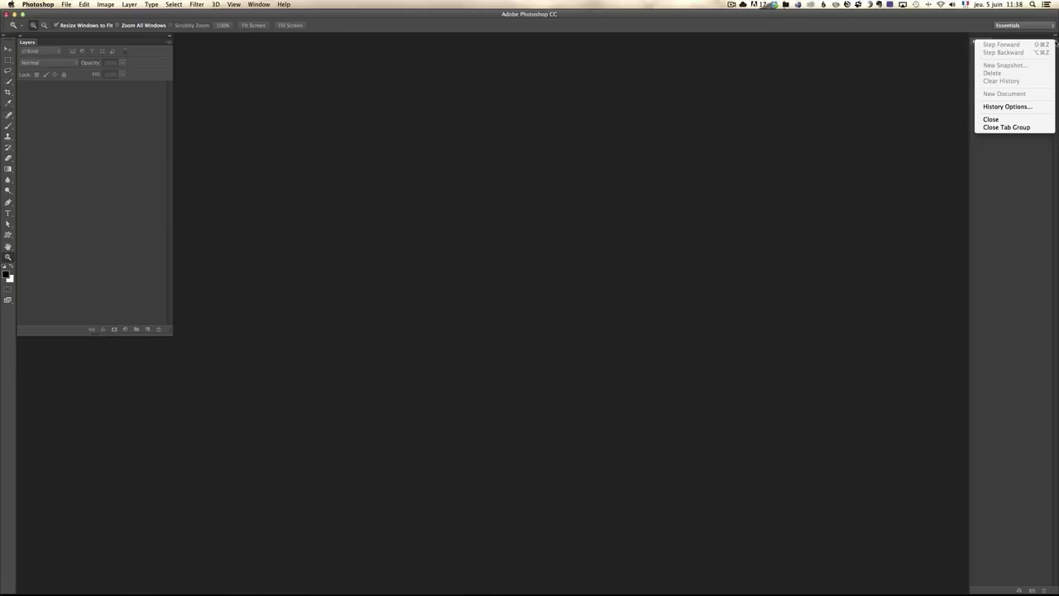
{"action": "left_click", "coordinate": [1027, 130]}
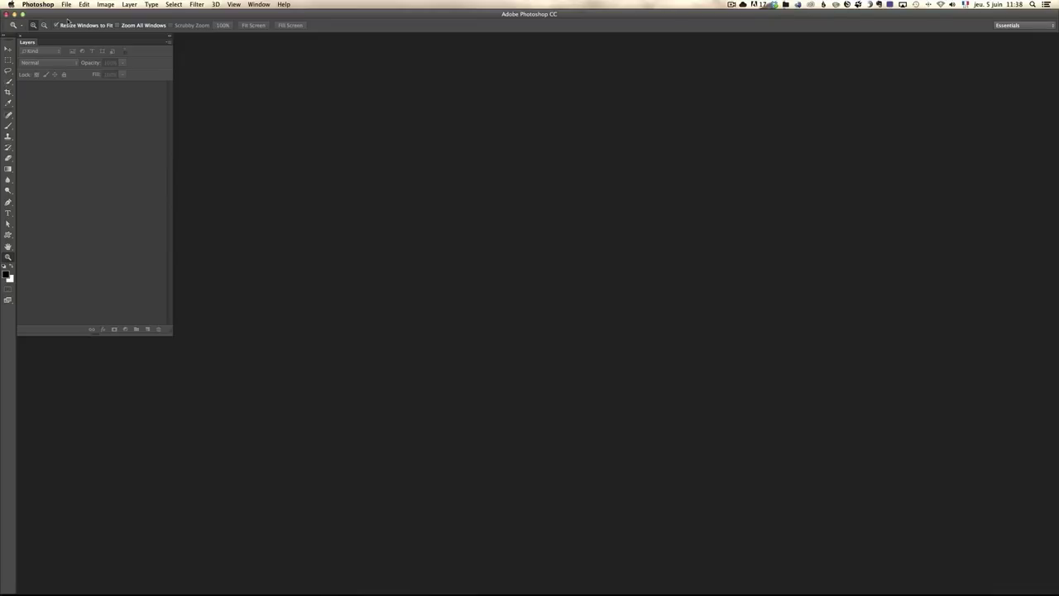
Step: Open BlueSky.jpg and FrenchAcademie.jpg together from the Source files folder of PLP#127
{"action": "left_click", "coordinate": [66, 6]}
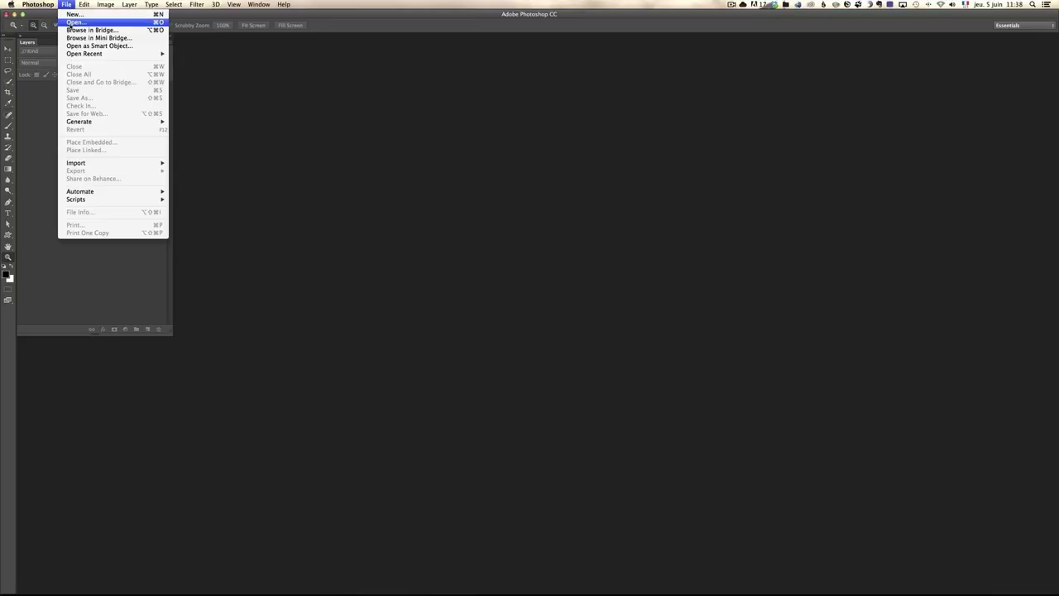
{"action": "left_click", "coordinate": [74, 22]}
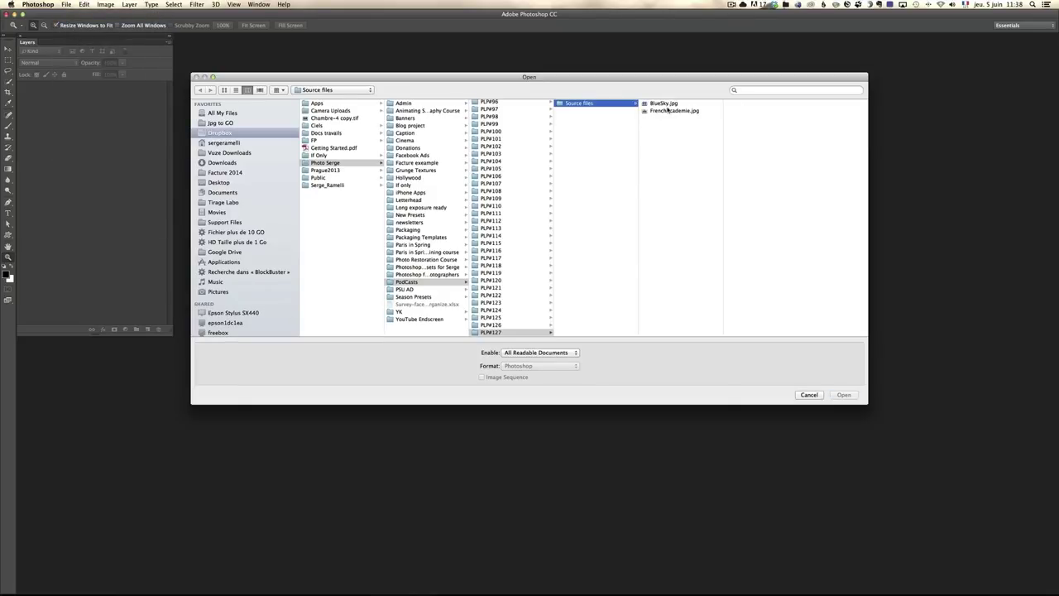
{"action": "left_click", "coordinate": [660, 111]}
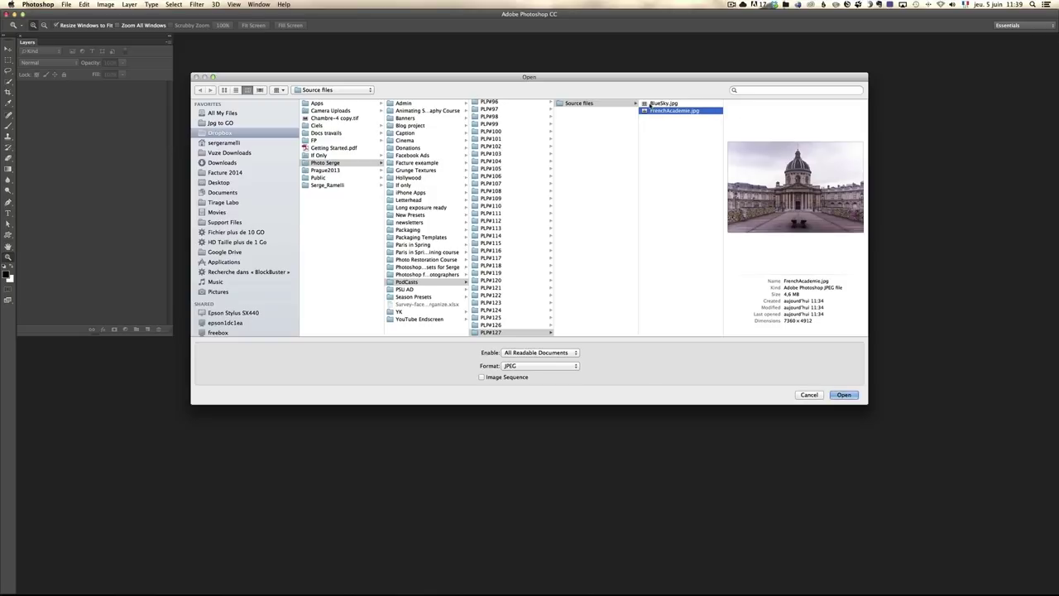
{"action": "left_click", "coordinate": [677, 105], "text": "shift"}
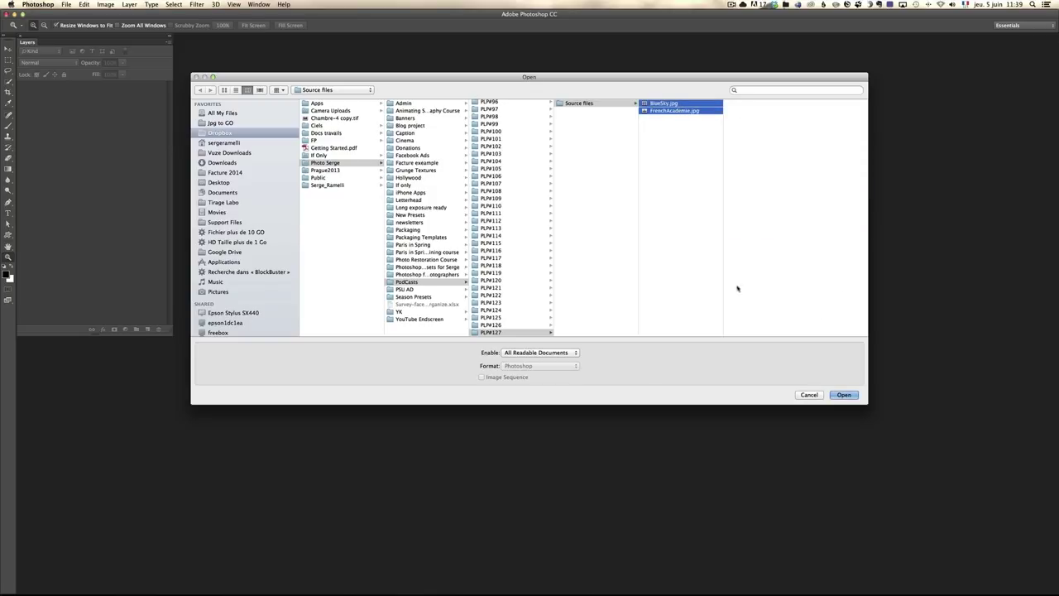
{"action": "left_click", "coordinate": [844, 395]}
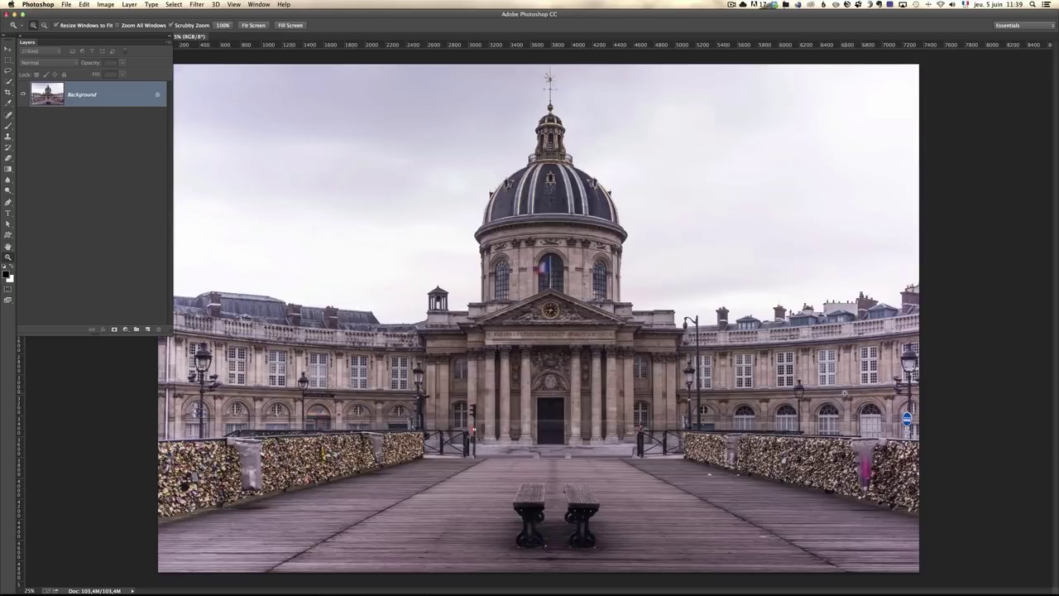
Step: Move the floating Layers panel clear of the document tabs and switch between the sky and building images, ending on FrenchAcademie.jpg
{"action": "mouse_move", "coordinate": [94, 37]}
{"action": "left_mouse_down"}
{"action": "mouse_move", "coordinate": [93, 61]}
{"action": "mouse_move", "coordinate": [101, 52]}
{"action": "left_mouse_up"}
{"action": "left_click", "coordinate": [83, 37]}
{"action": "left_click", "coordinate": [116, 38]}
{"action": "left_click", "coordinate": [86, 37]}
{"action": "left_click", "coordinate": [118, 37]}
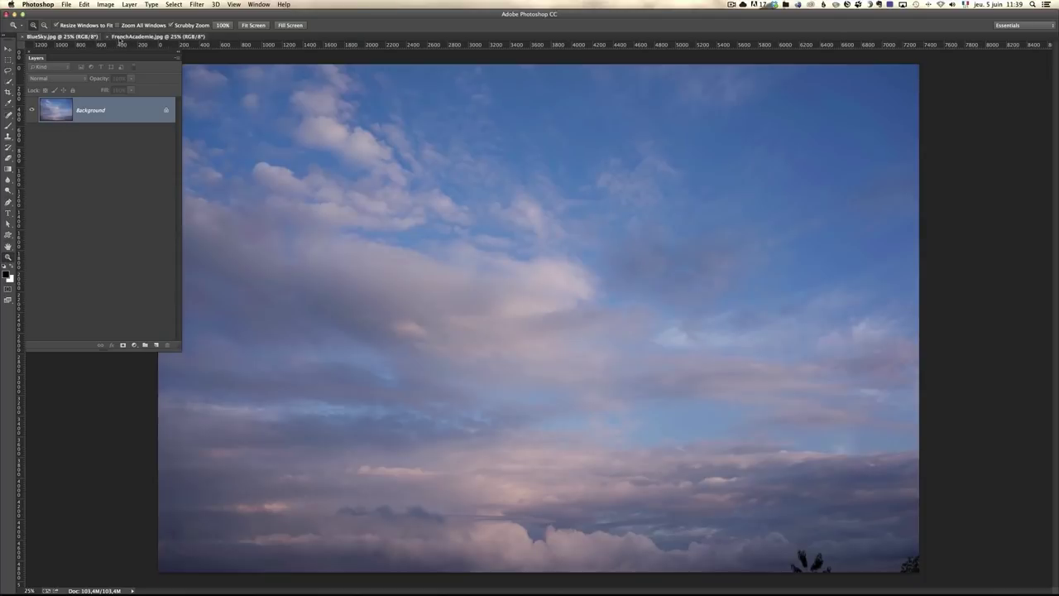
{"action": "mouse_move", "coordinate": [135, 57]}
{"action": "left_mouse_down"}
{"action": "mouse_move", "coordinate": [135, 107]}
{"action": "mouse_move", "coordinate": [134, 61]}
{"action": "left_mouse_up"}
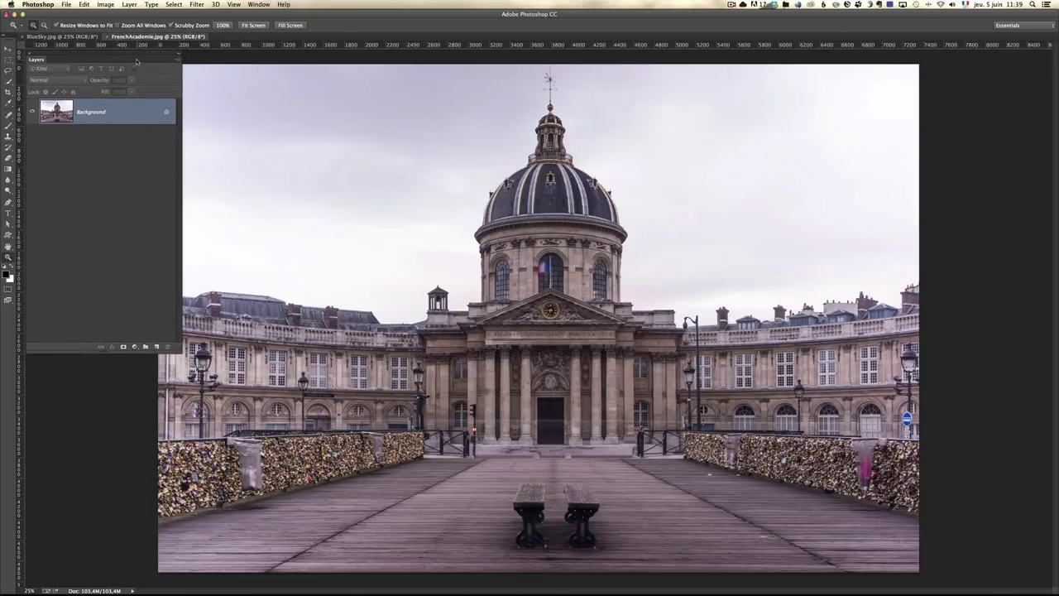
{"action": "left_click", "coordinate": [83, 37]}
{"action": "left_click", "coordinate": [134, 37]}
Step: Arrange the two open images side by side with Tile All Vertically
{"action": "left_click", "coordinate": [235, 5]}
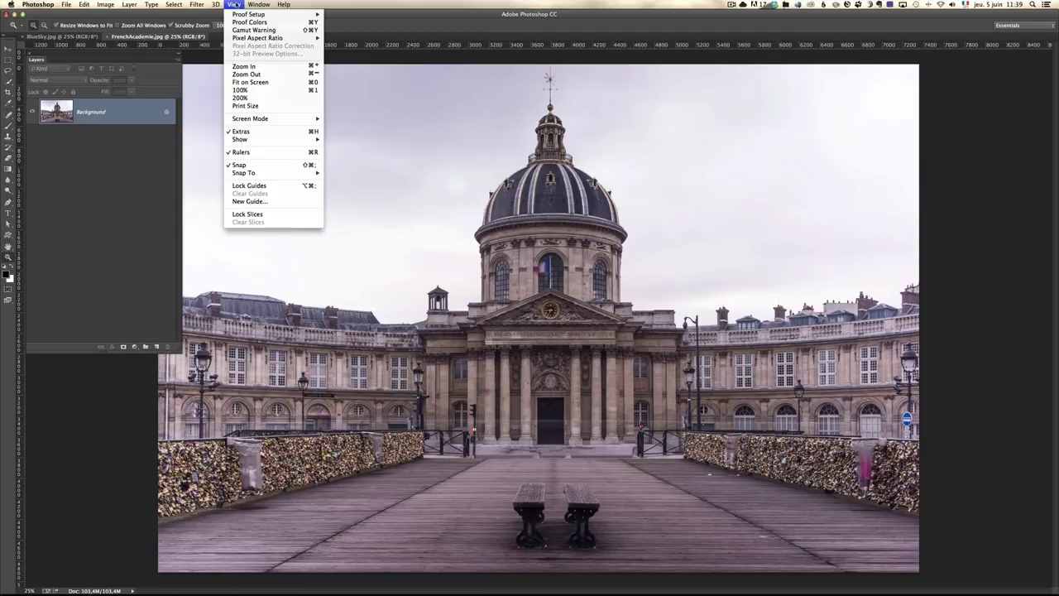
{"action": "mouse_move", "coordinate": [258, 5]}
{"action": "mouse_move", "coordinate": [298, 14]}
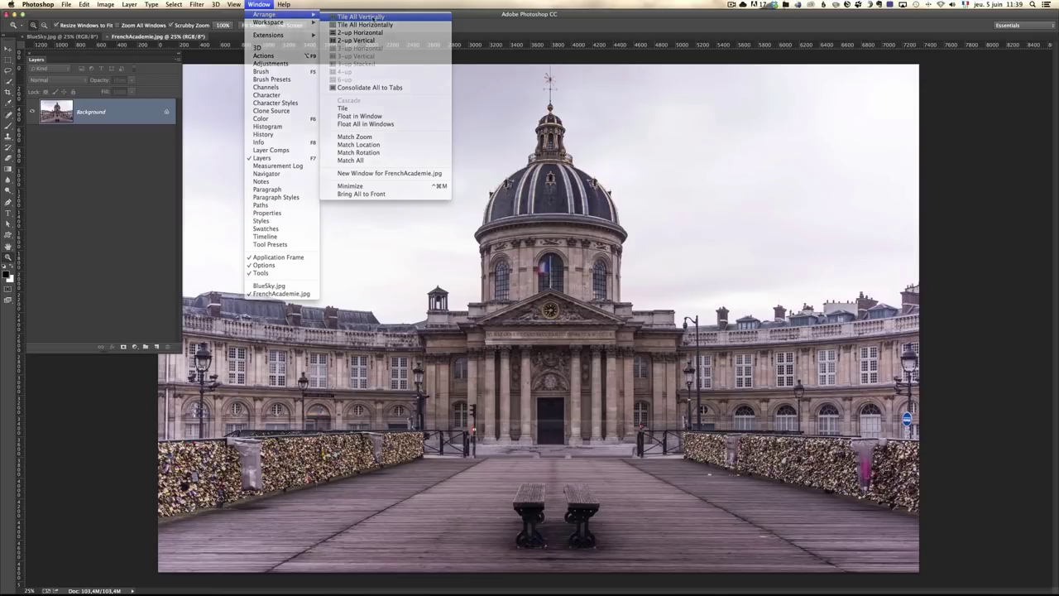
{"action": "left_click", "coordinate": [374, 16]}
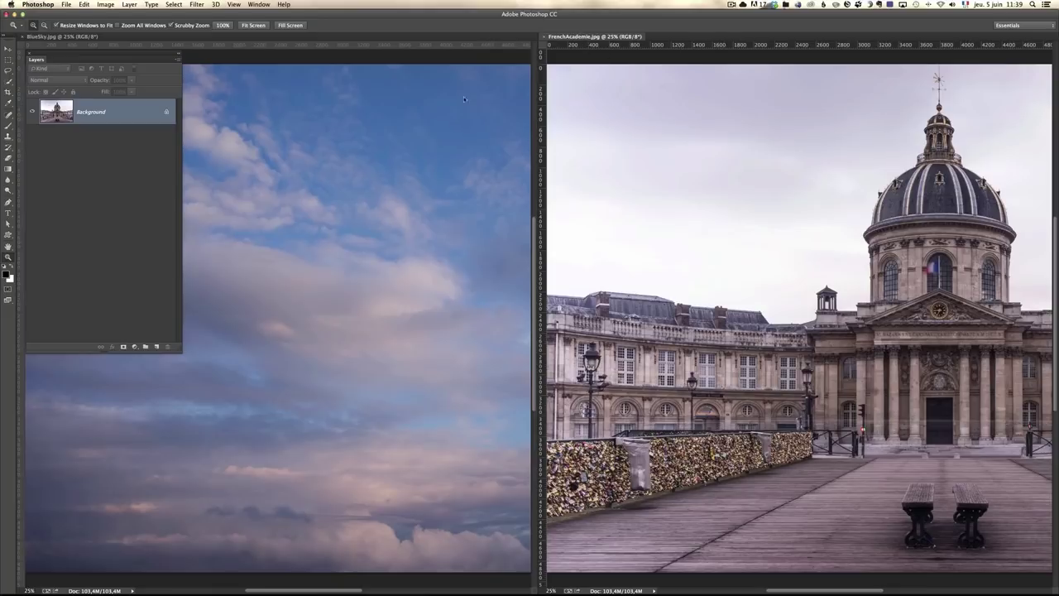
Step: Consolidate all open images back into tabs
{"action": "left_click", "coordinate": [262, 5]}
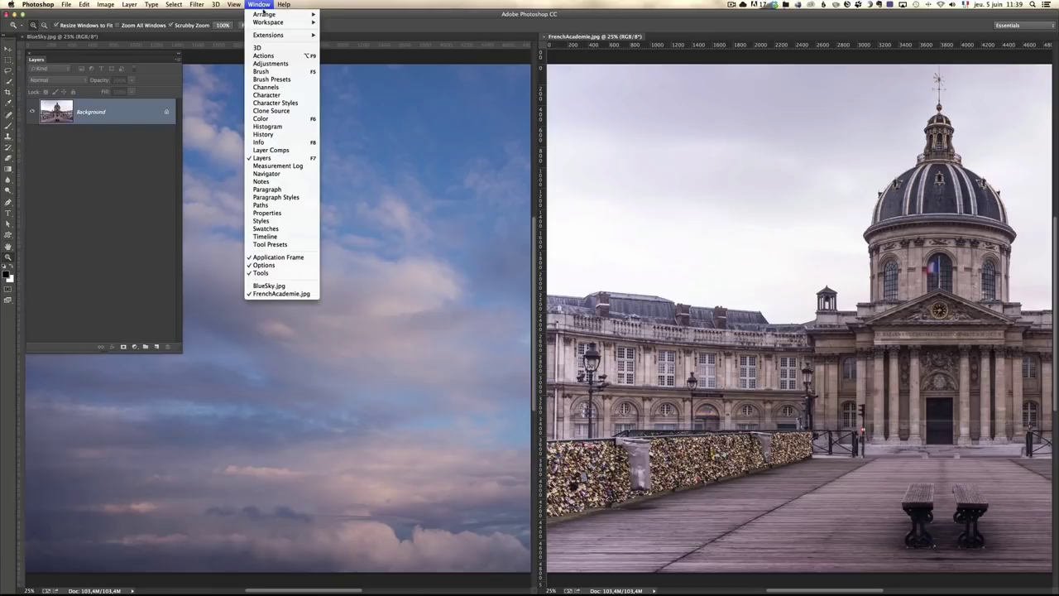
{"action": "mouse_move", "coordinate": [267, 14]}
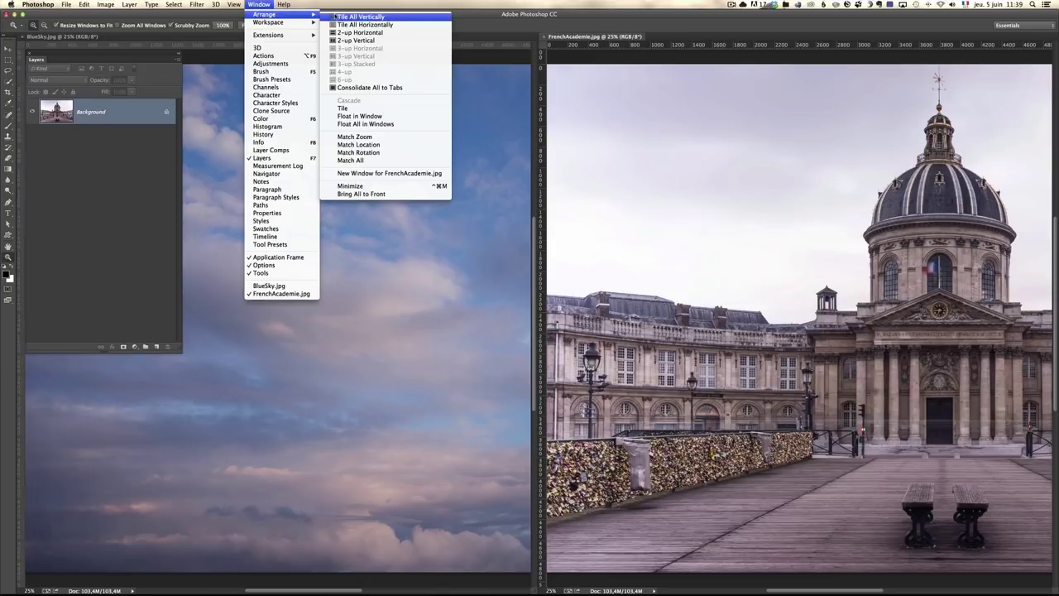
{"action": "left_click", "coordinate": [392, 87]}
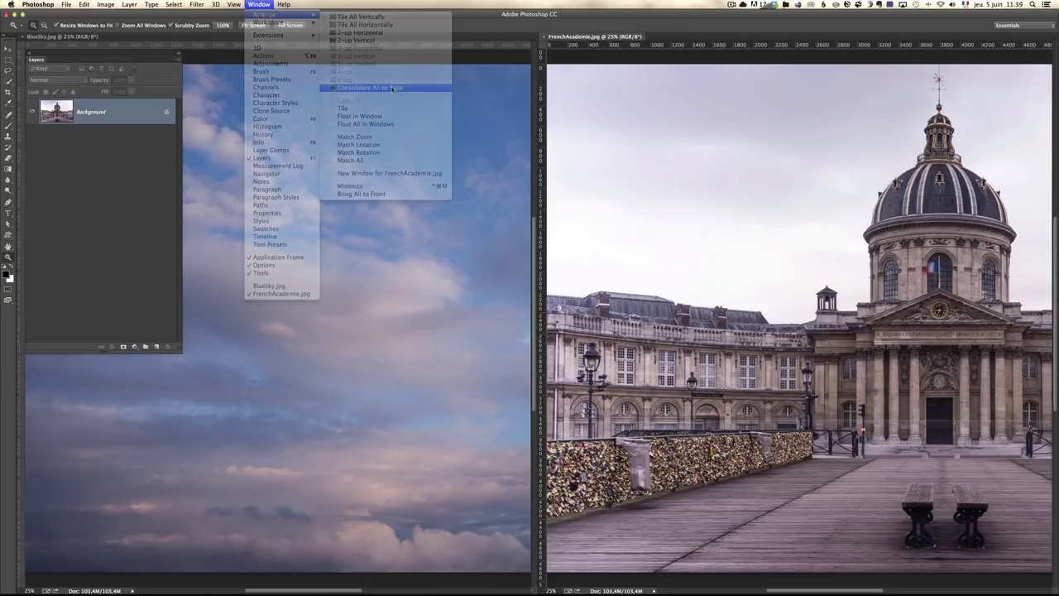
Step: Shift the Layers panel further below the document tabs and look at the building and sky images in turn
{"action": "left_click_drag", "start_coordinate": [145, 69], "coordinate": [166, 71]}
{"action": "left_click", "coordinate": [152, 38]}
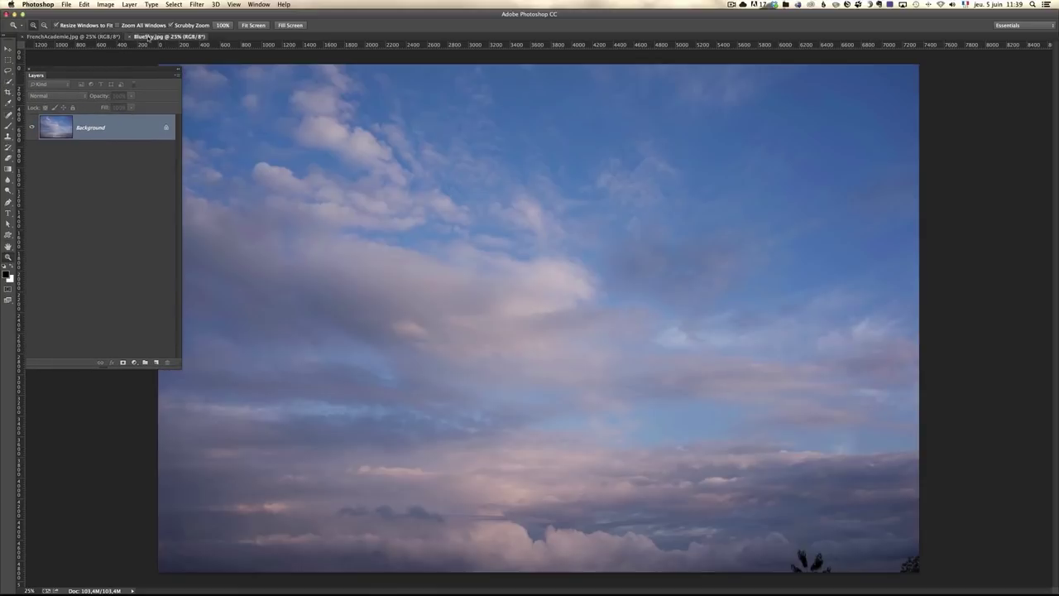
{"action": "left_click", "coordinate": [83, 36]}
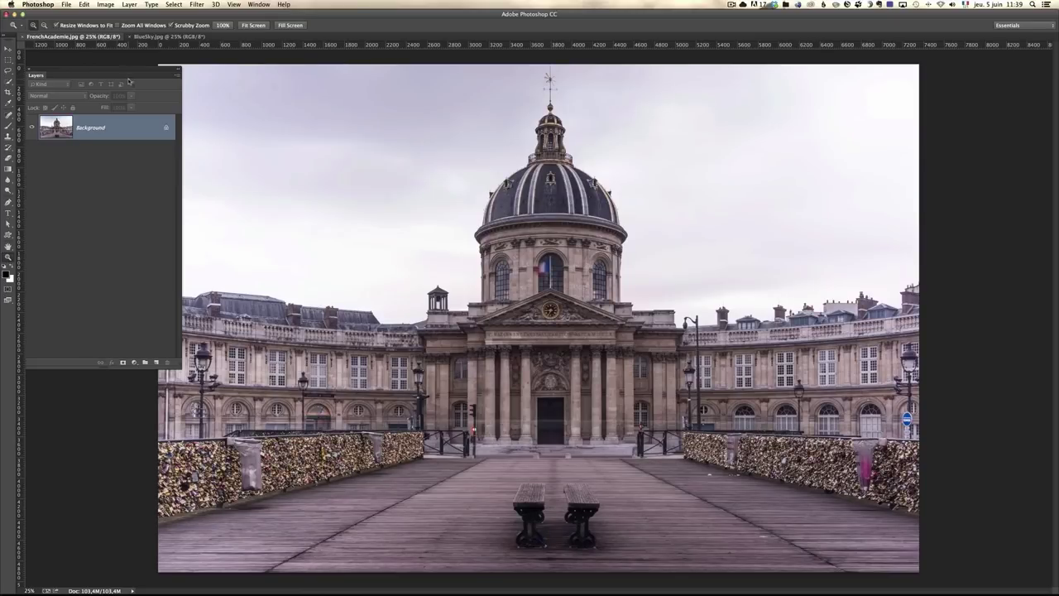
{"action": "left_click_drag", "start_coordinate": [131, 71], "coordinate": [128, 72]}
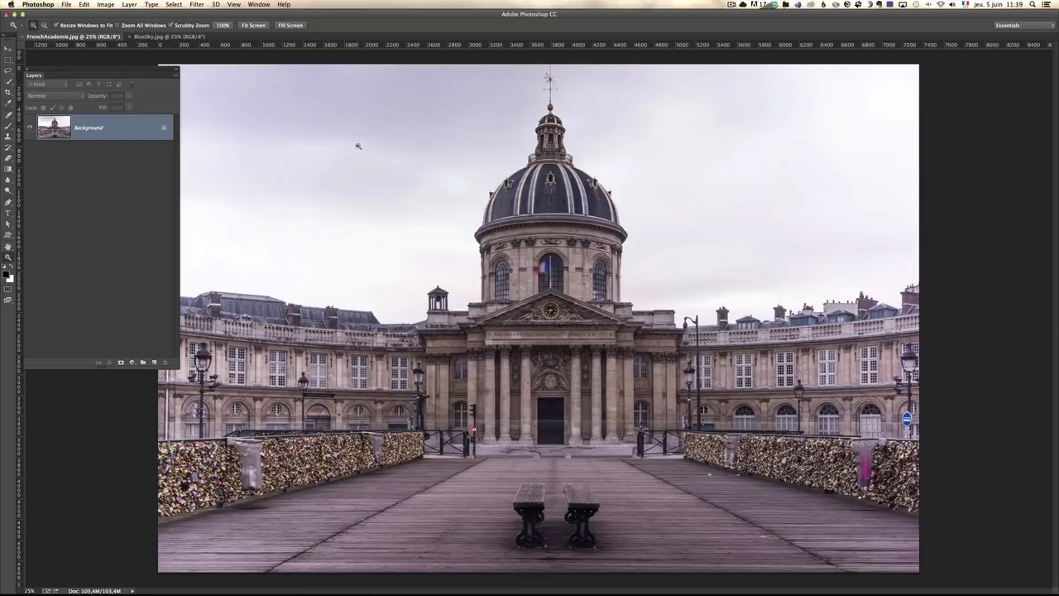
{"action": "left_click", "coordinate": [131, 37]}
{"action": "left_click", "coordinate": [72, 37]}
Step: Copy the whole BlueSky.jpg image and paste it into FrenchAcademie.jpg as a new layer
{"action": "left_click", "coordinate": [165, 37]}
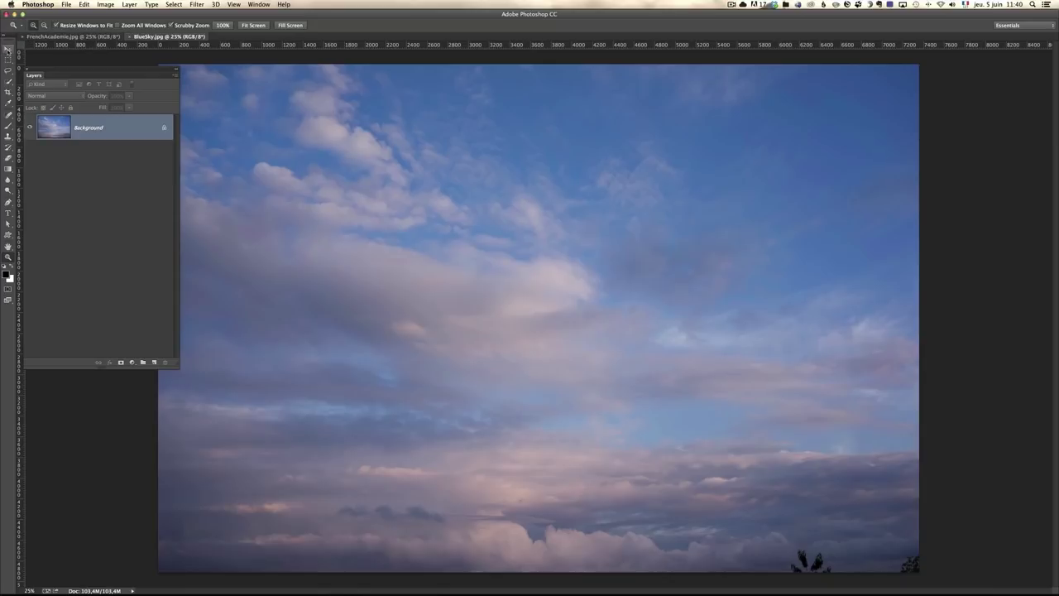
{"action": "left_click", "coordinate": [9, 50]}
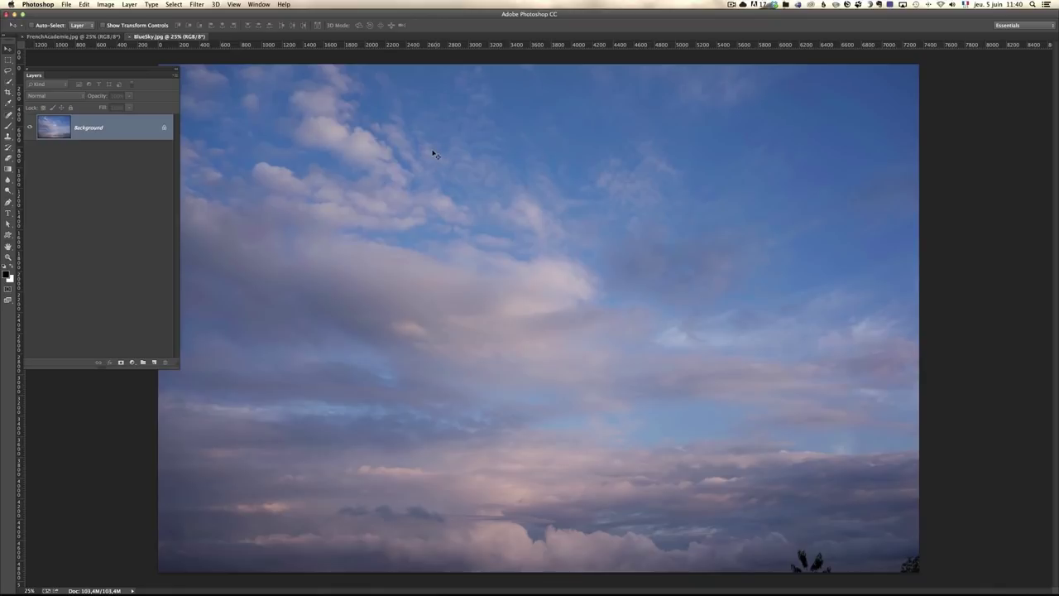
{"action": "left_click", "coordinate": [73, 37]}
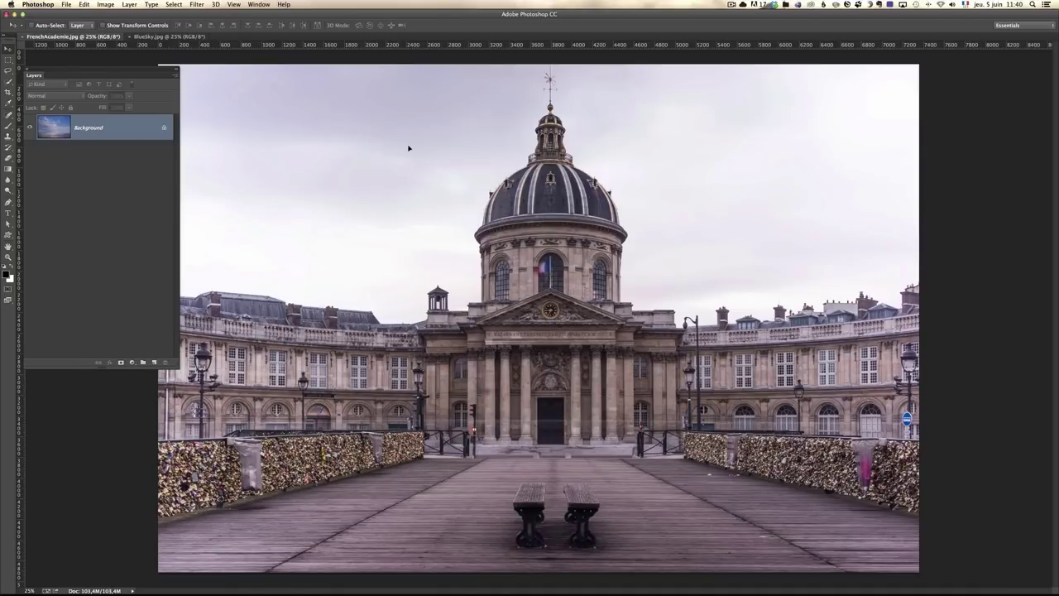
{"action": "key", "text": "super+v"}
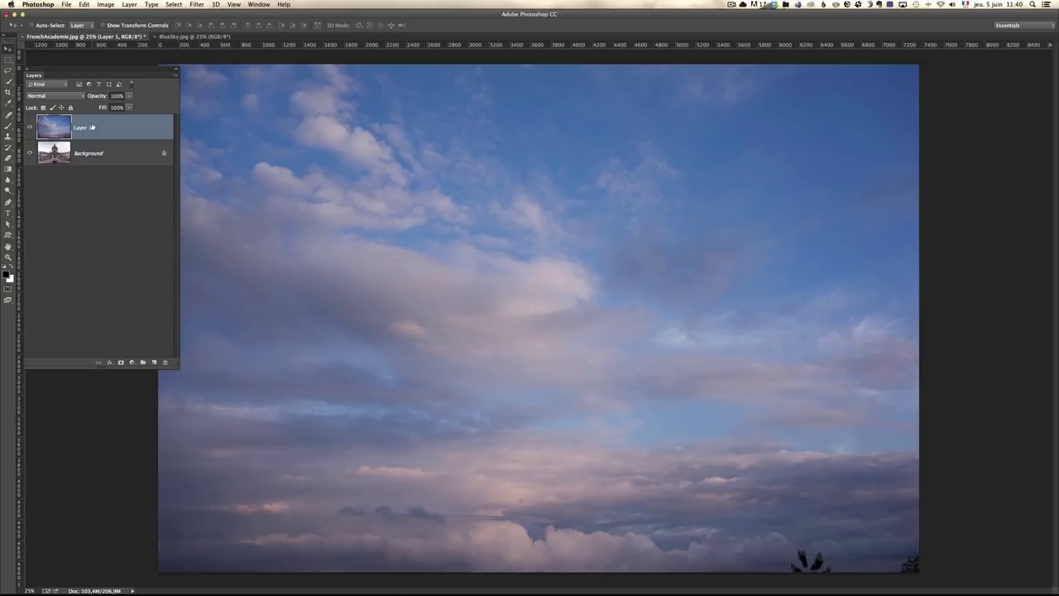
Step: Delete the pasted sky layer from FrenchAcademie.jpg and reposition the Layers panel just beneath the document tabs
{"action": "left_click_drag", "start_coordinate": [94, 126], "coordinate": [163, 362]}
{"action": "left_click_drag", "start_coordinate": [128, 72], "coordinate": [121, 58]}
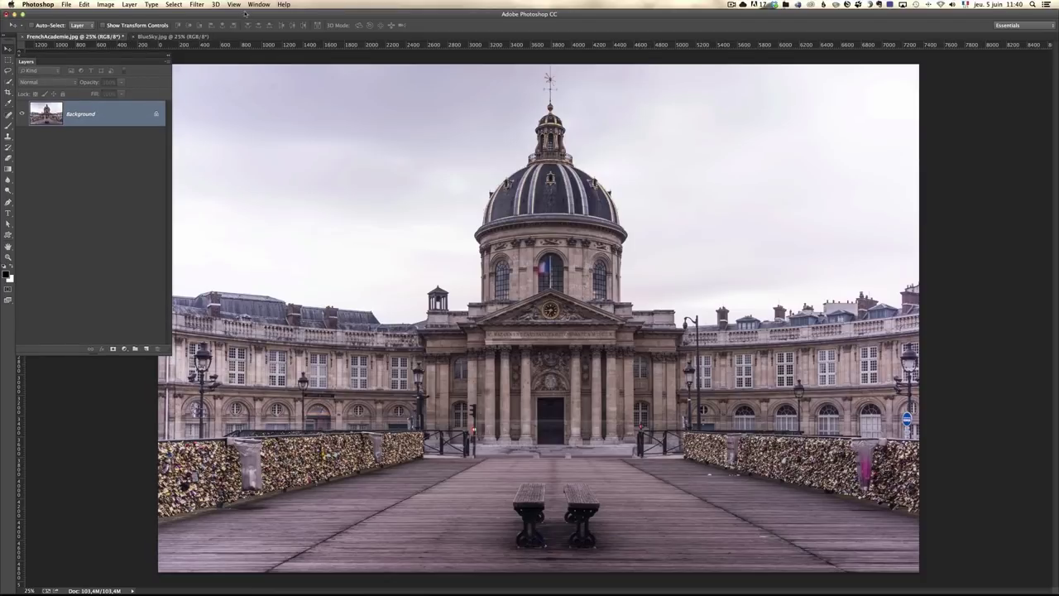
Step: Tile the open images vertically and copy BlueSky.jpg's Background layer into FrenchAcademie.jpg as a new layer
{"action": "left_click", "coordinate": [259, 4]}
{"action": "mouse_move", "coordinate": [263, 14]}
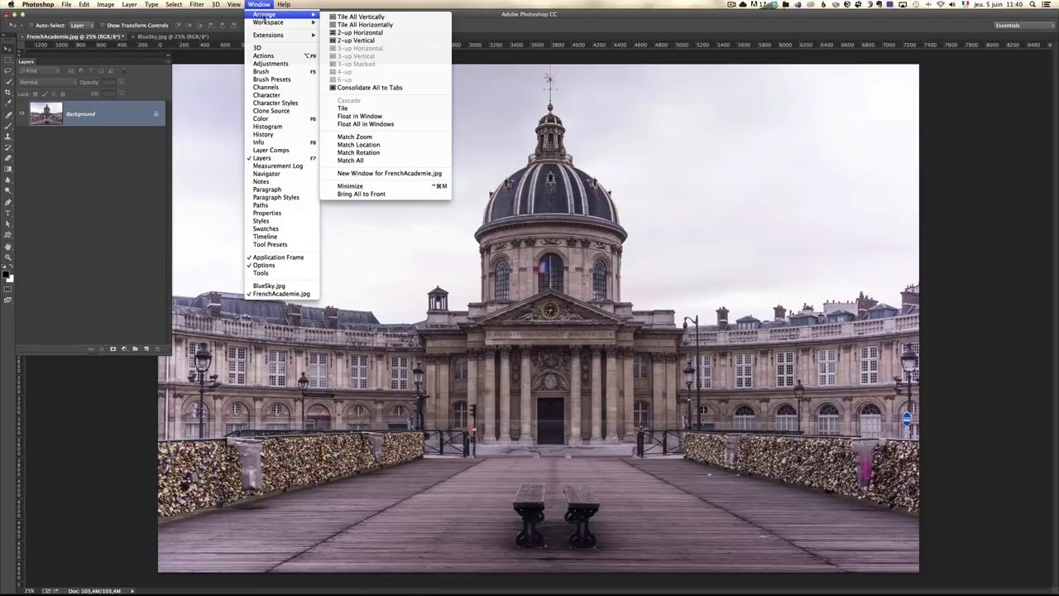
{"action": "left_click", "coordinate": [362, 16]}
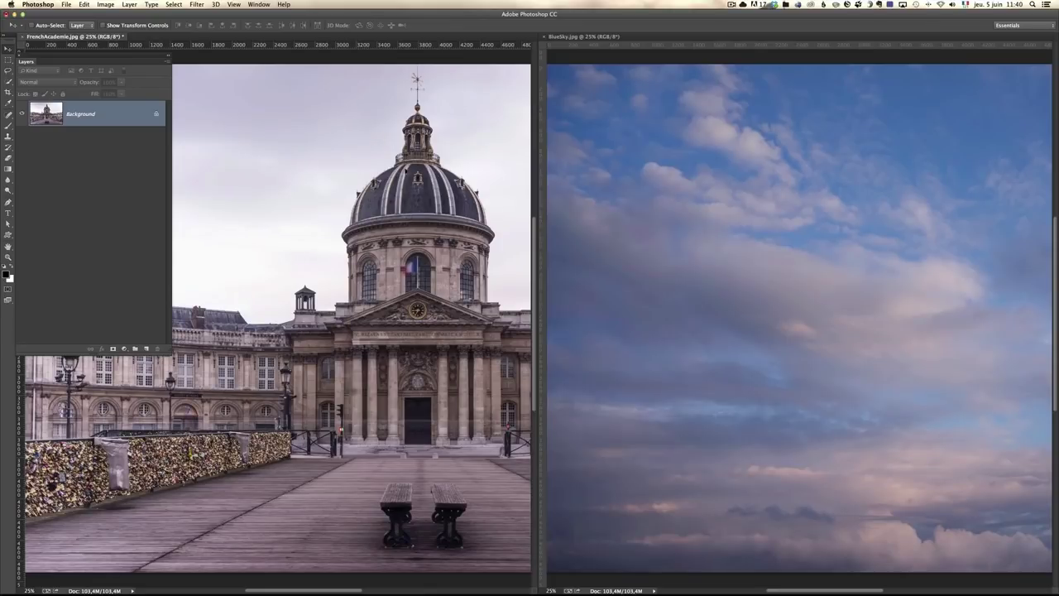
{"action": "left_click", "coordinate": [712, 199]}
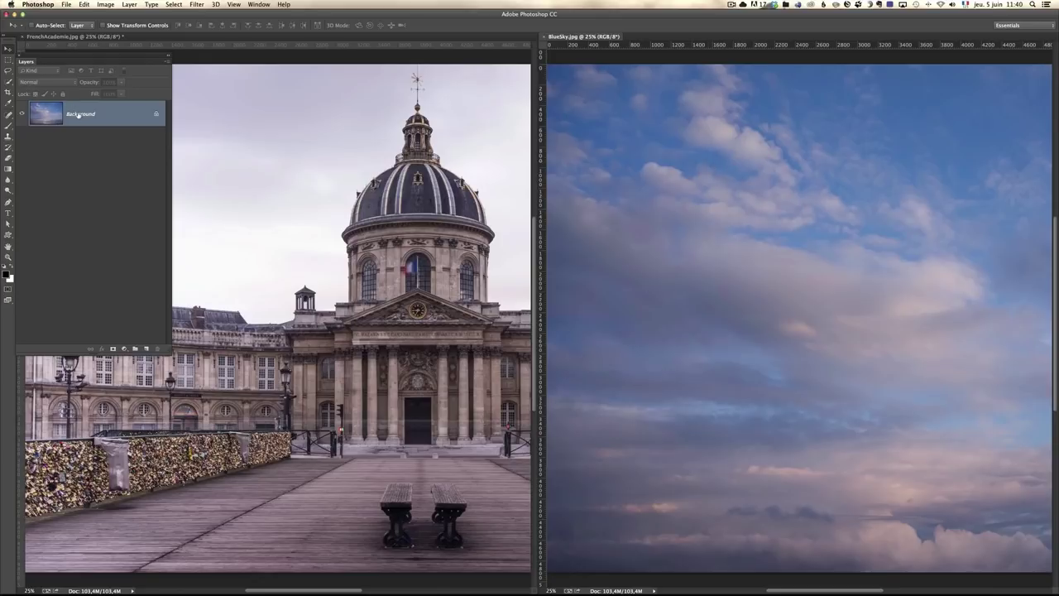
{"action": "left_click_drag", "start_coordinate": [96, 115], "coordinate": [303, 142]}
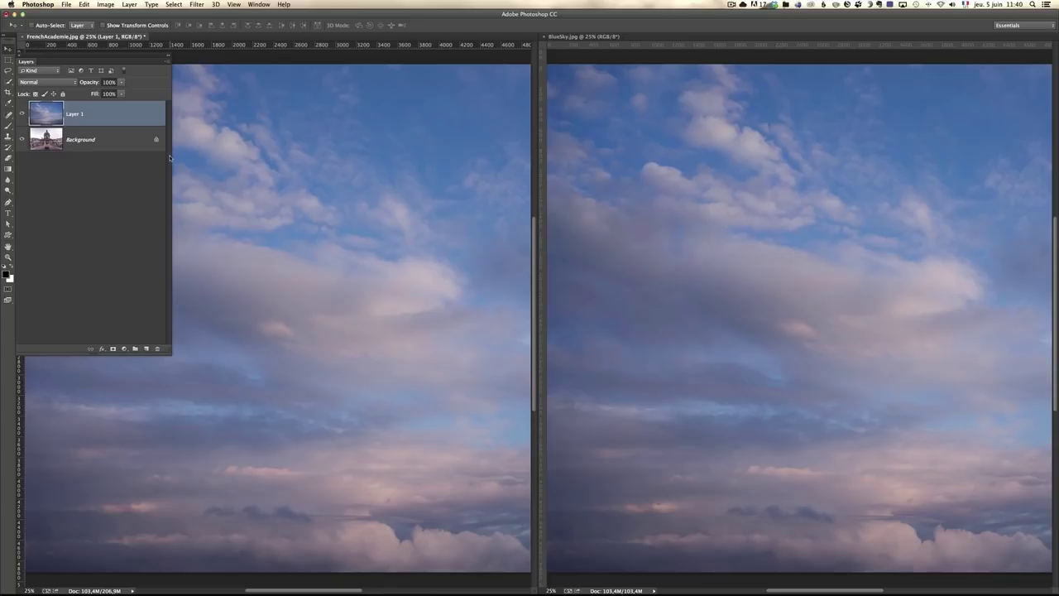
Step: Consolidate the tiled images back into tabs, with FrenchAcademie.jpg in front
{"action": "left_click", "coordinate": [252, 5]}
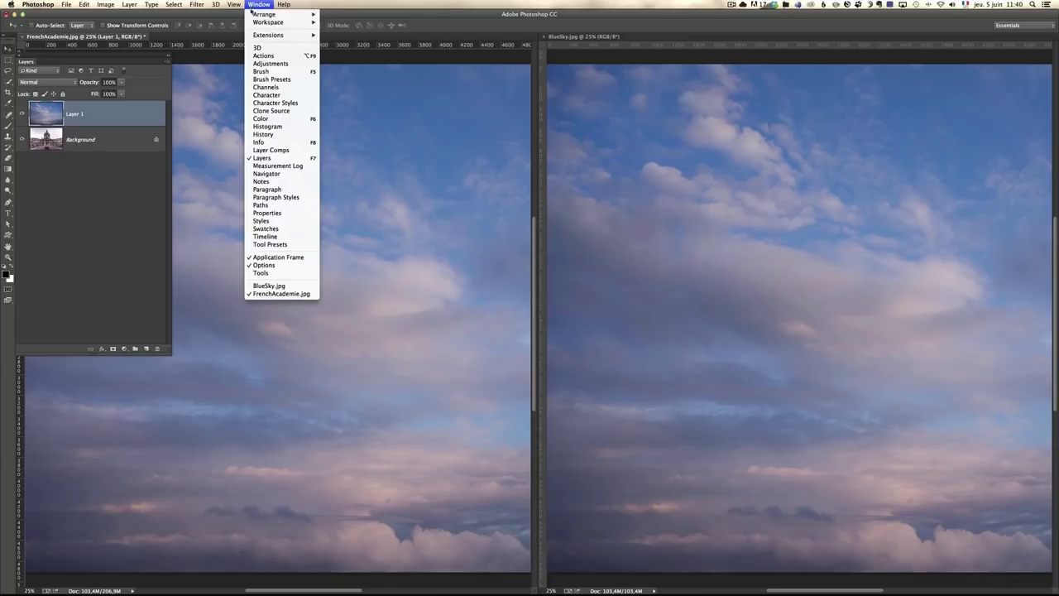
{"action": "mouse_move", "coordinate": [252, 14]}
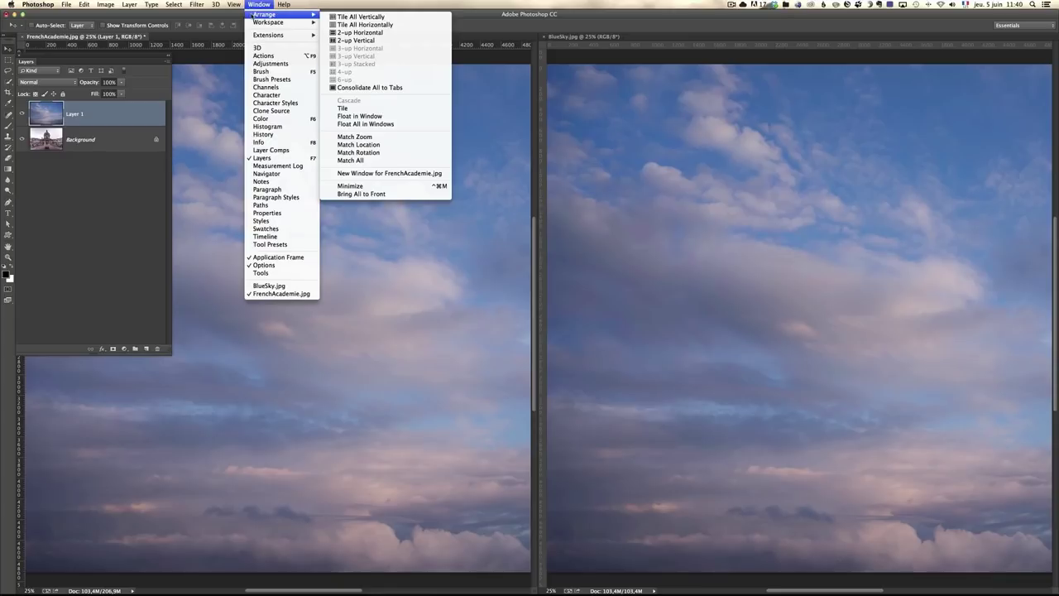
{"action": "left_click", "coordinate": [376, 88]}
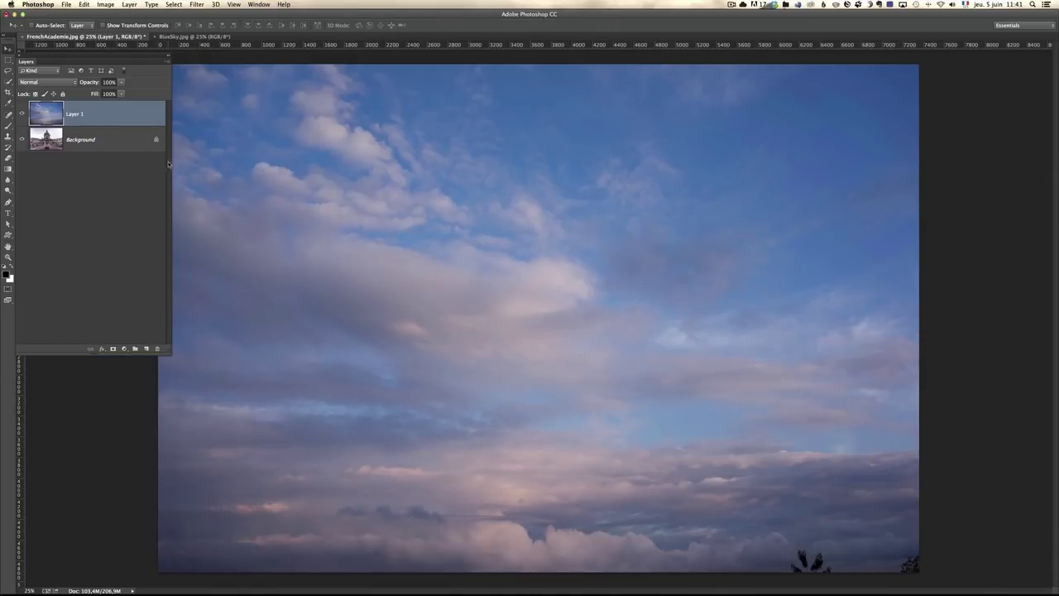
Step: Narrow the Layers panel slightly and toggle Layer 1's visibility to compare the sky with the building underneath
{"action": "mouse_move", "coordinate": [171, 163]}
{"action": "left_mouse_down"}
{"action": "mouse_move", "coordinate": [142, 163]}
{"action": "mouse_move", "coordinate": [156, 162]}
{"action": "left_mouse_up"}
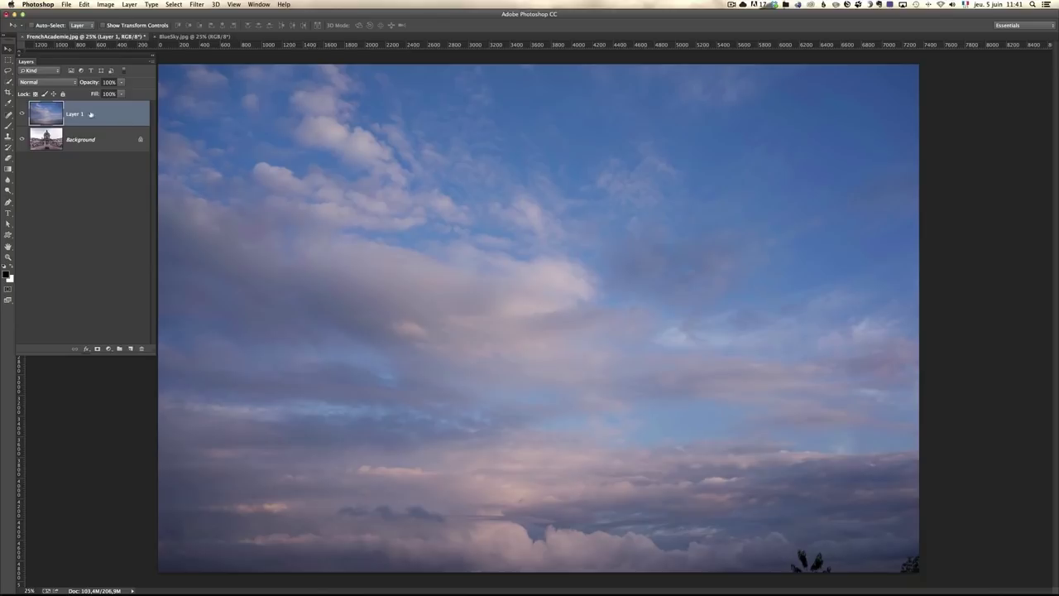
{"action": "left_click", "coordinate": [22, 114]}
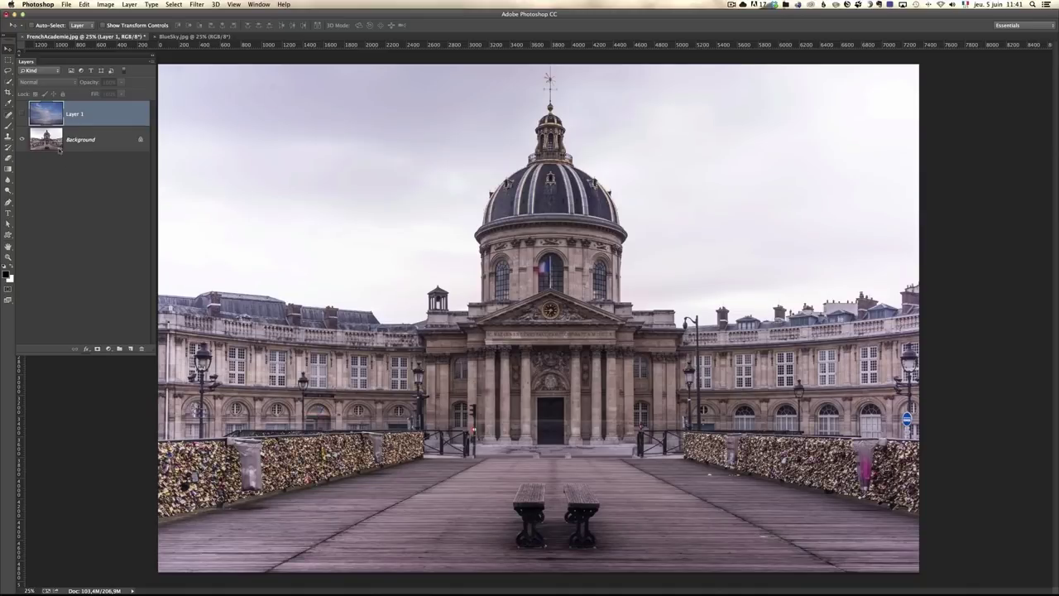
{"action": "left_click", "coordinate": [22, 115]}
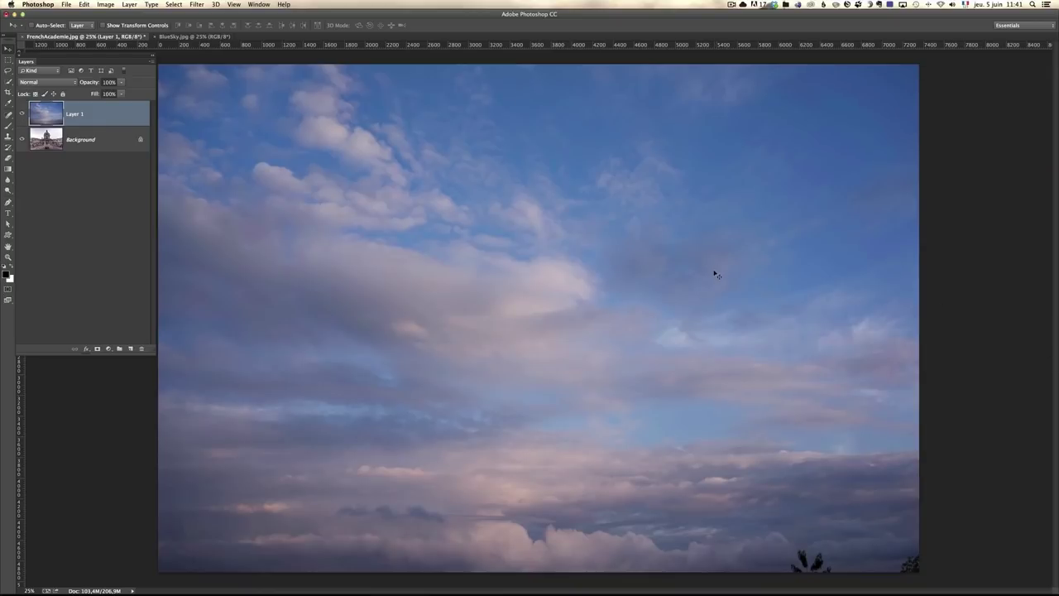
Step: Try the darkening blend modes Darken, Color Burn, Linear Burn, Darker Color and Multiply on Layer 1
{"action": "left_click", "coordinate": [66, 84]}
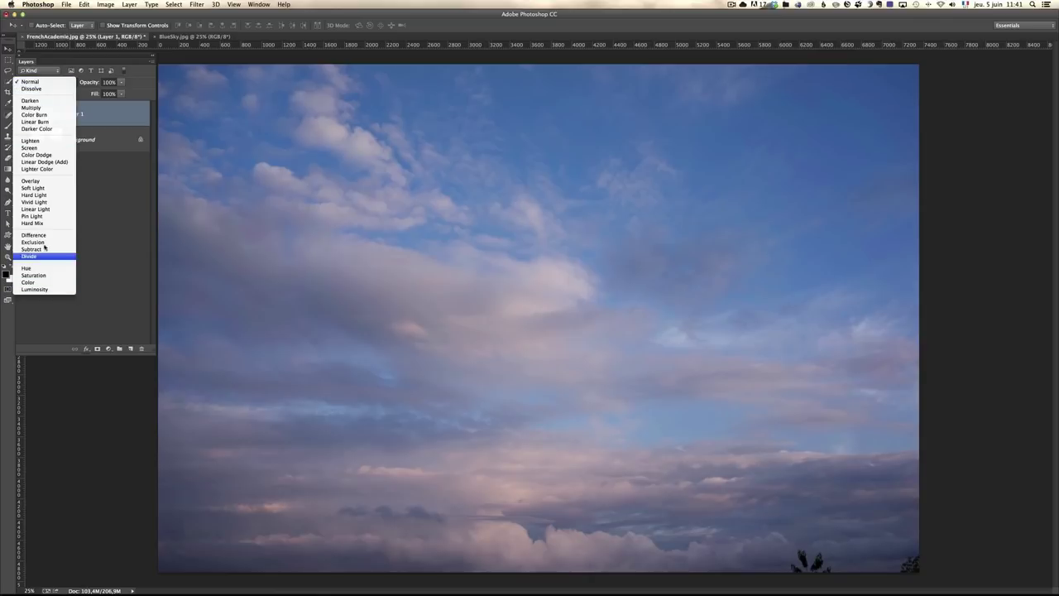
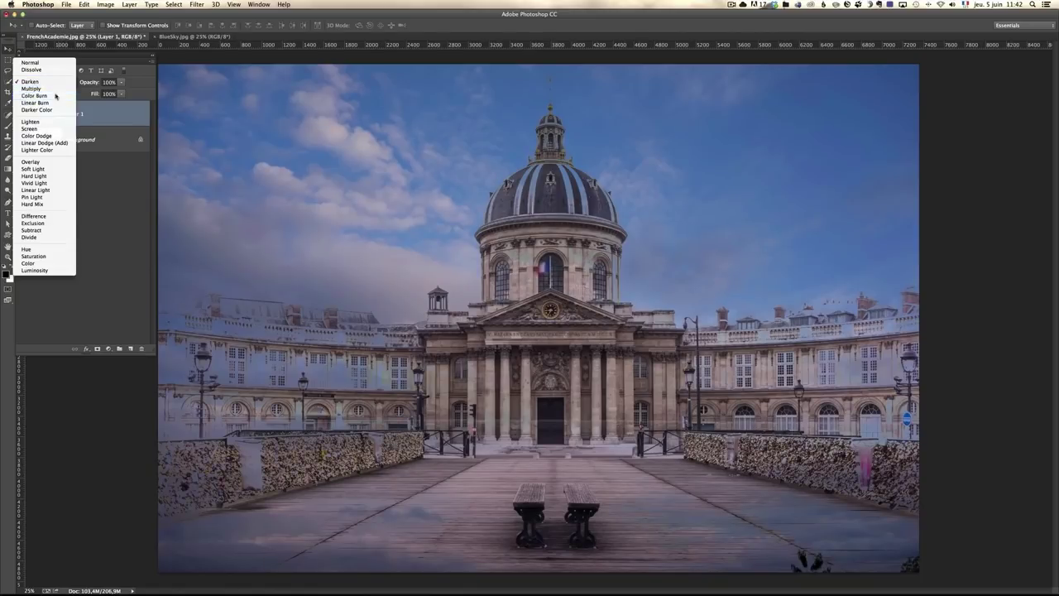
{"action": "left_click", "coordinate": [56, 95]}
{"action": "left_click", "coordinate": [59, 83]}
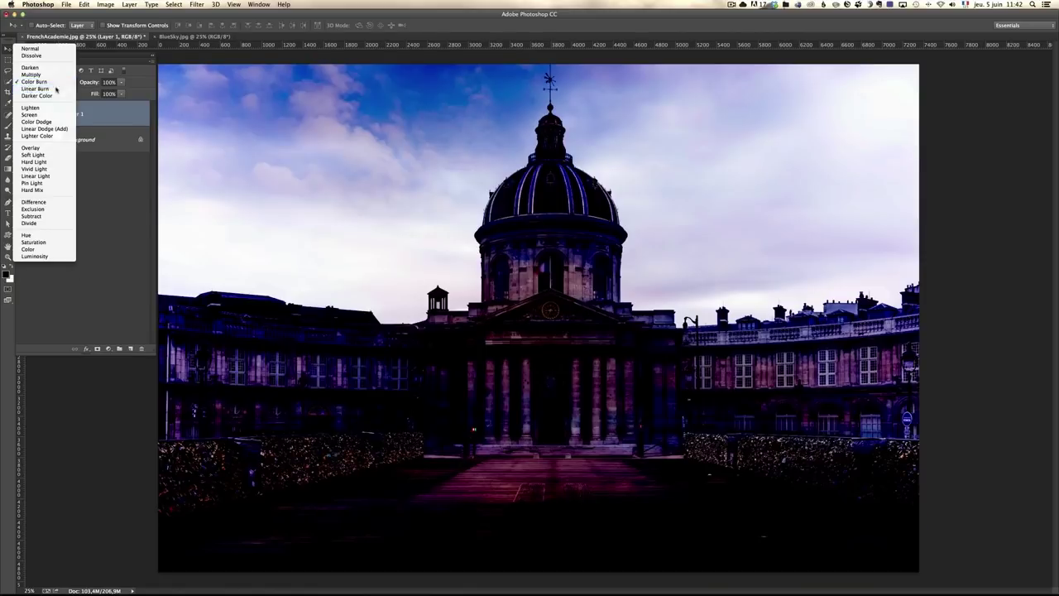
{"action": "left_click", "coordinate": [56, 89]}
{"action": "left_click", "coordinate": [60, 86]}
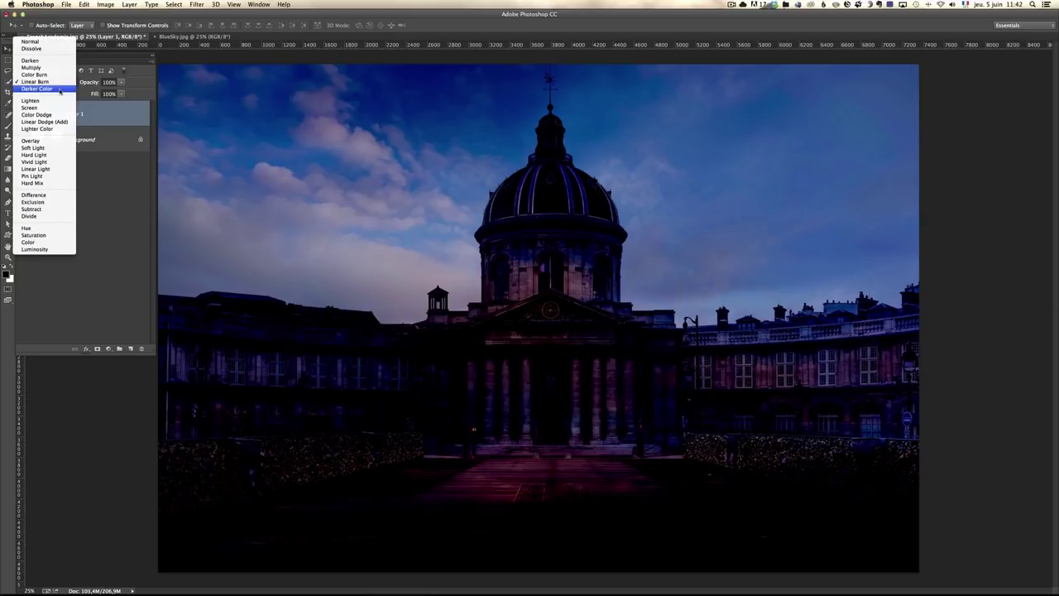
{"action": "left_click", "coordinate": [60, 89]}
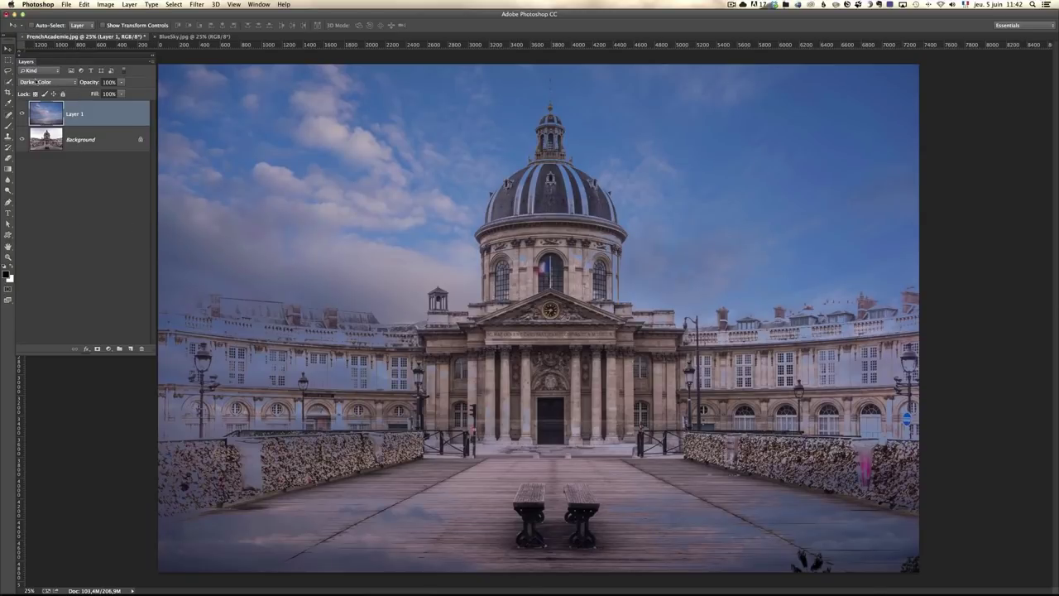
{"action": "left_click", "coordinate": [37, 83]}
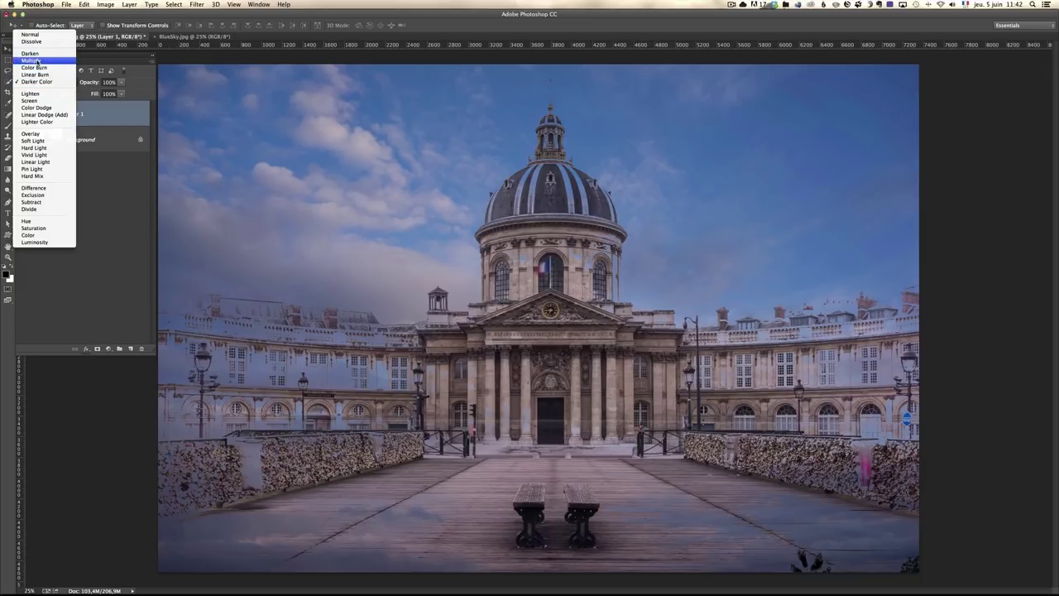
{"action": "left_click", "coordinate": [38, 61]}
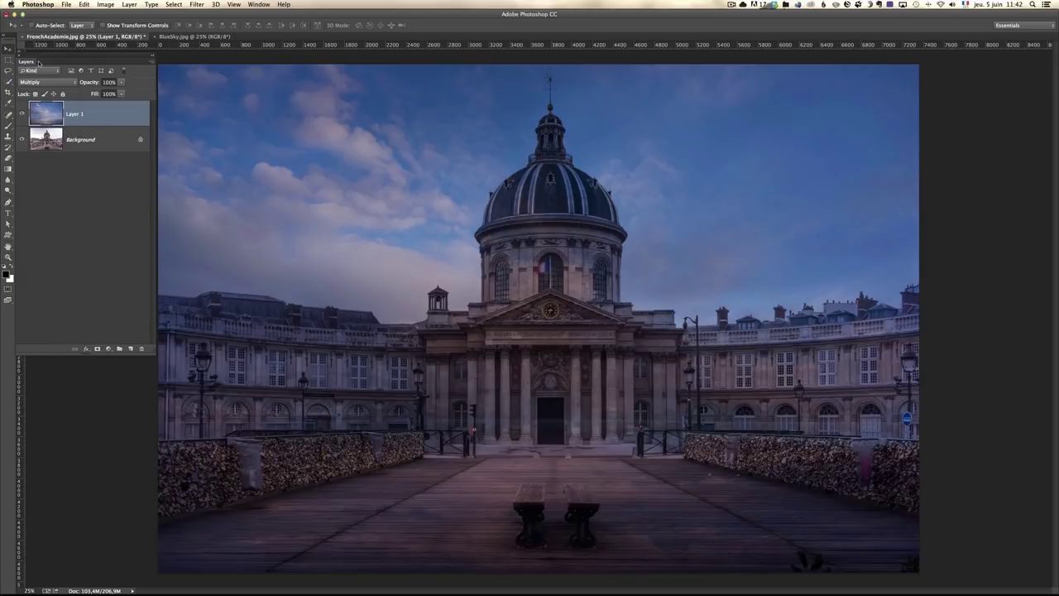
Step: Try the lightening blend modes Screen, Lighten, Color Dodge, Linear Dodge (Add) and Lighter Color on Layer 1
{"action": "left_click", "coordinate": [51, 84]}
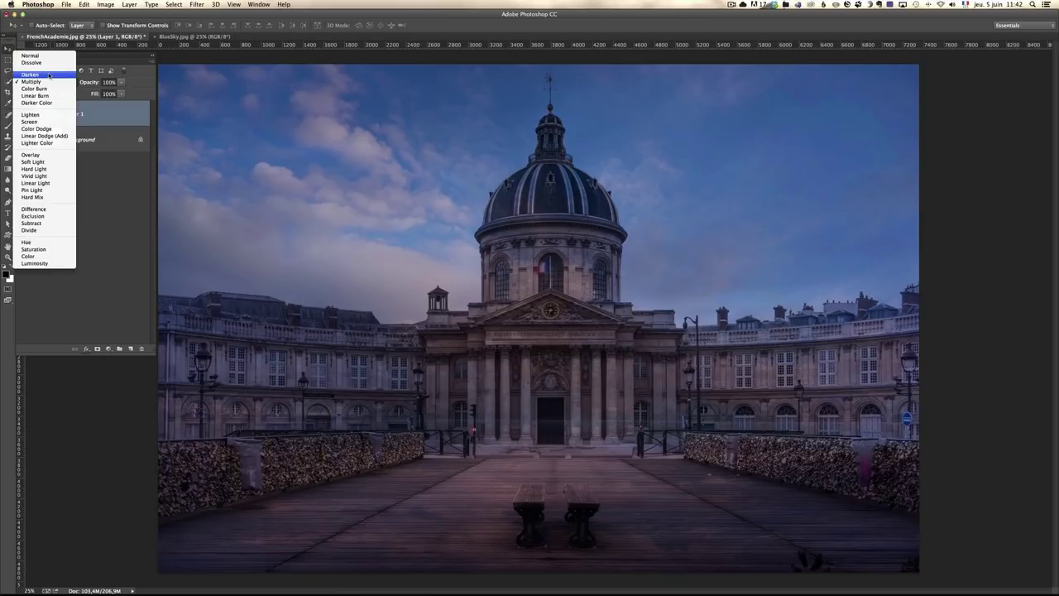
{"action": "left_click", "coordinate": [31, 121]}
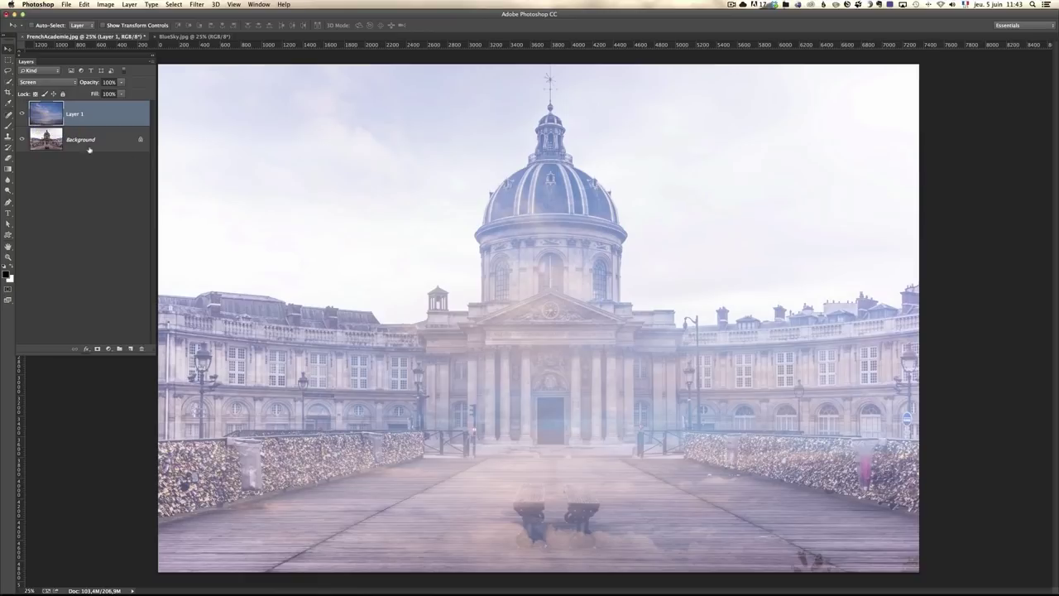
{"action": "left_click", "coordinate": [47, 82]}
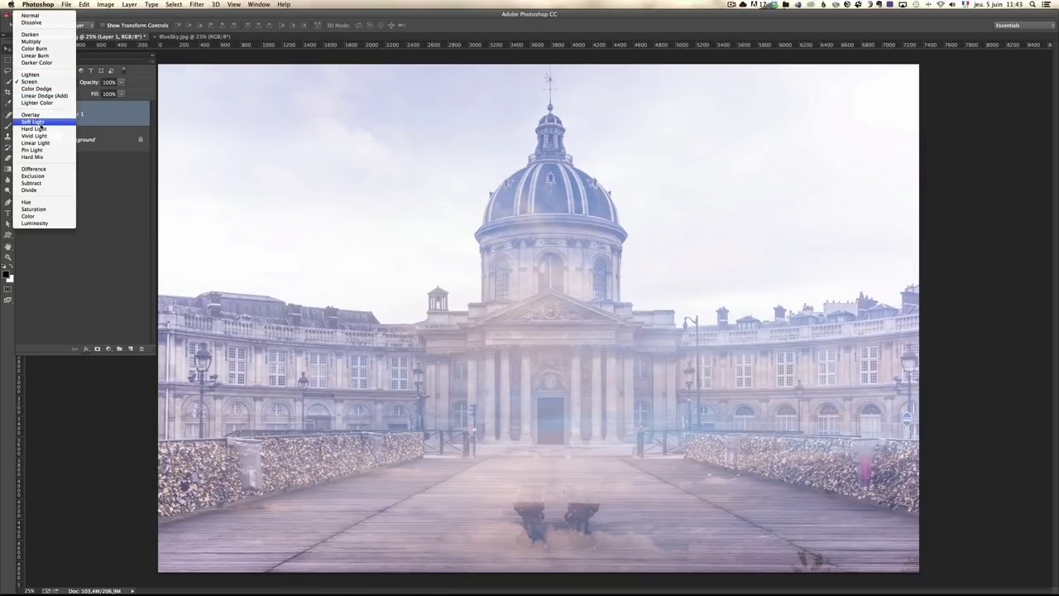
{"action": "left_click", "coordinate": [32, 74]}
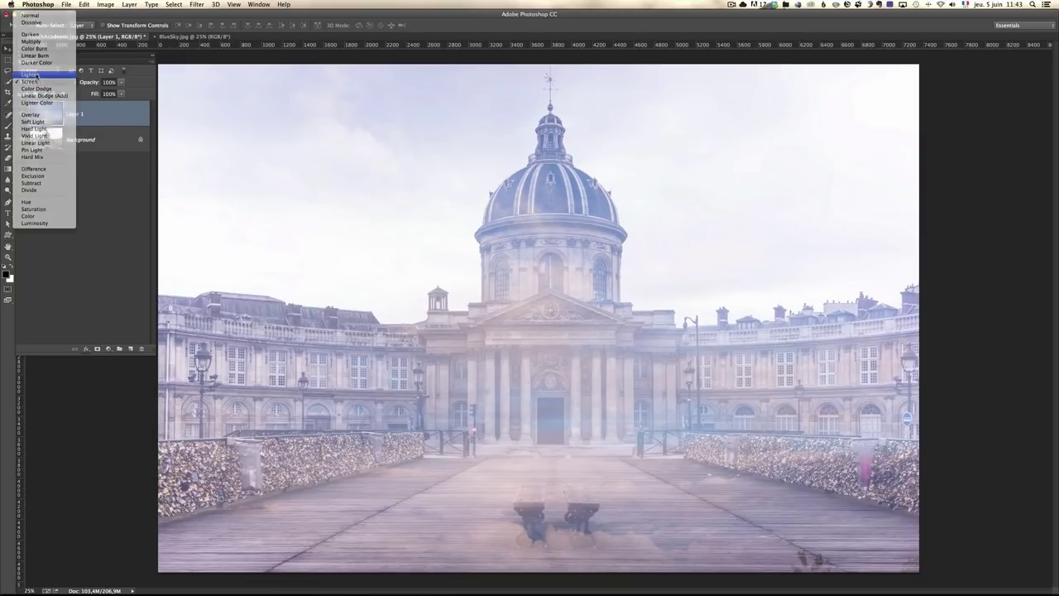
{"action": "left_click", "coordinate": [49, 83]}
{"action": "left_click", "coordinate": [55, 94]}
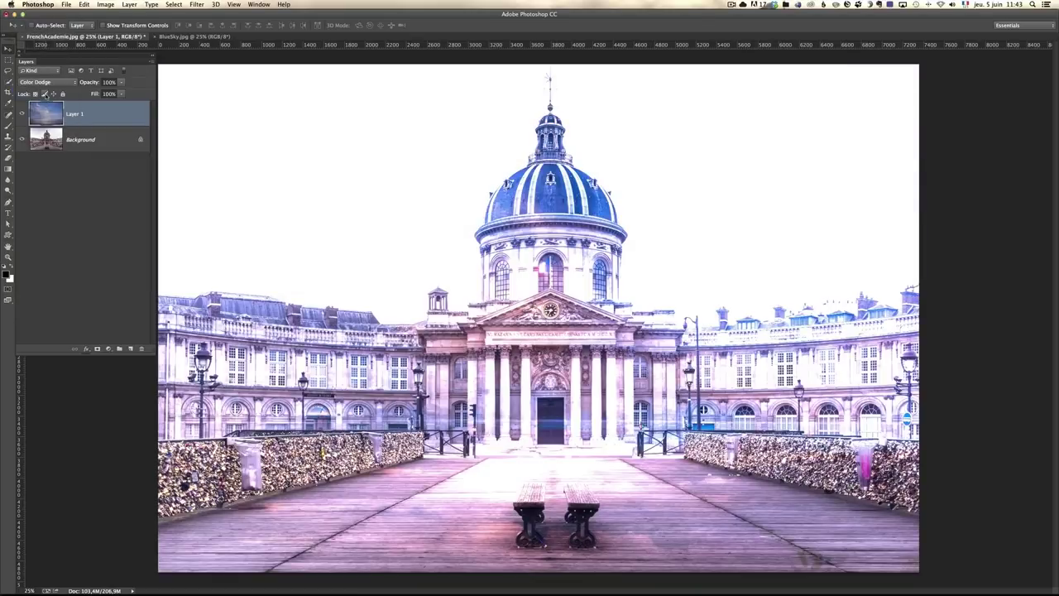
{"action": "left_click", "coordinate": [50, 82]}
{"action": "left_click", "coordinate": [55, 90]}
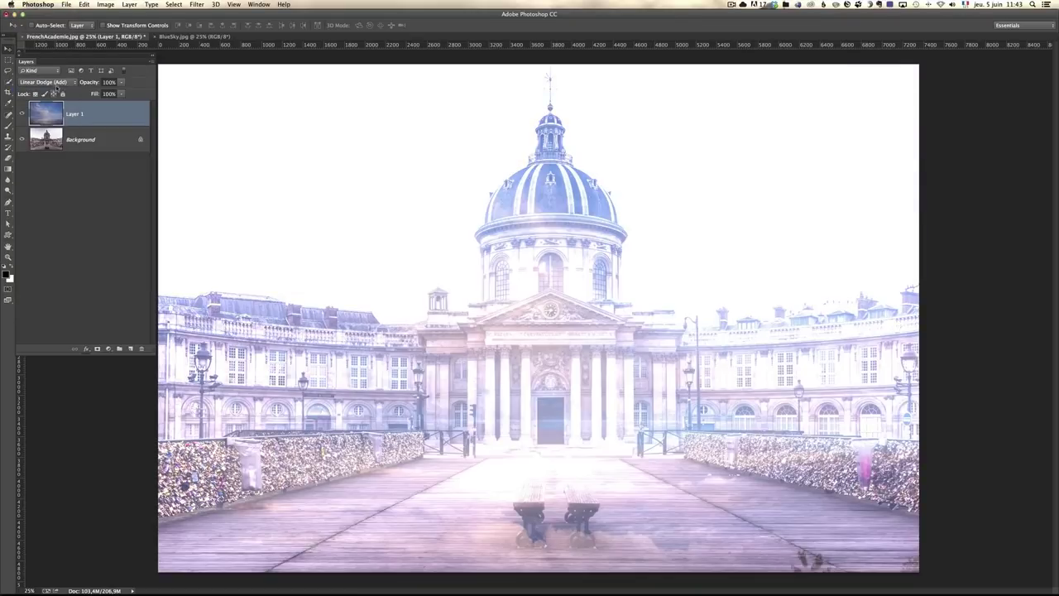
{"action": "left_click", "coordinate": [56, 82]}
{"action": "left_click", "coordinate": [52, 90]}
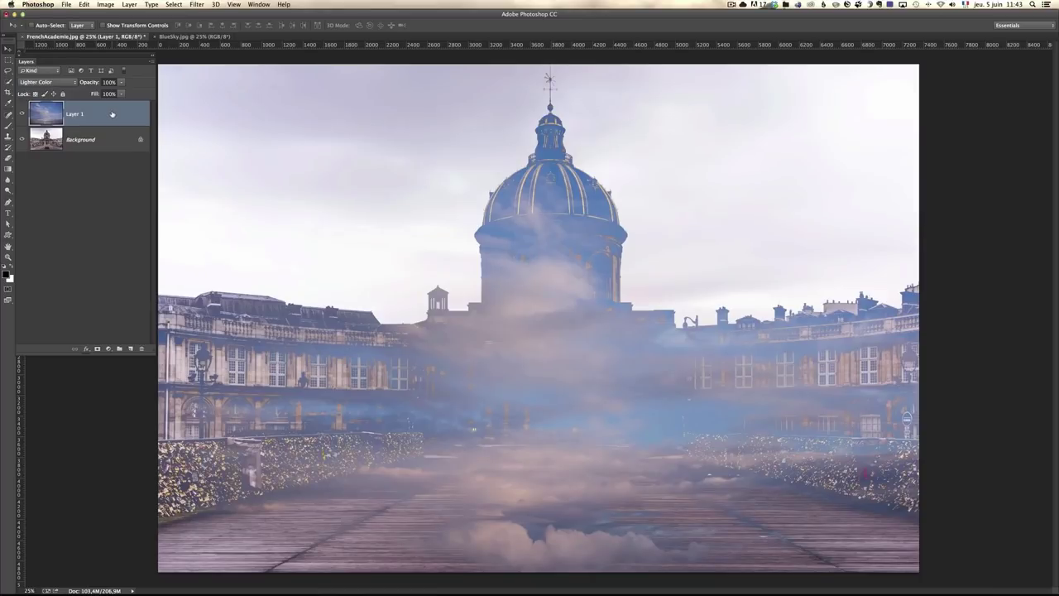
Step: Try the Overlay and Soft Light blend modes on Layer 1 and compare the image with the layer hidden and shown
{"action": "left_click", "coordinate": [47, 83]}
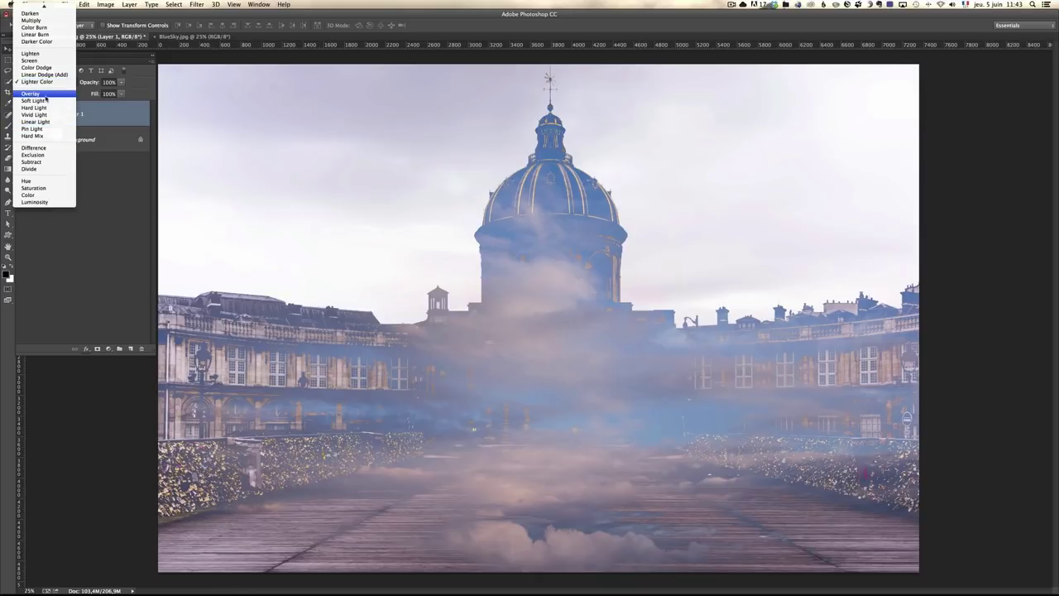
{"action": "left_click", "coordinate": [45, 95]}
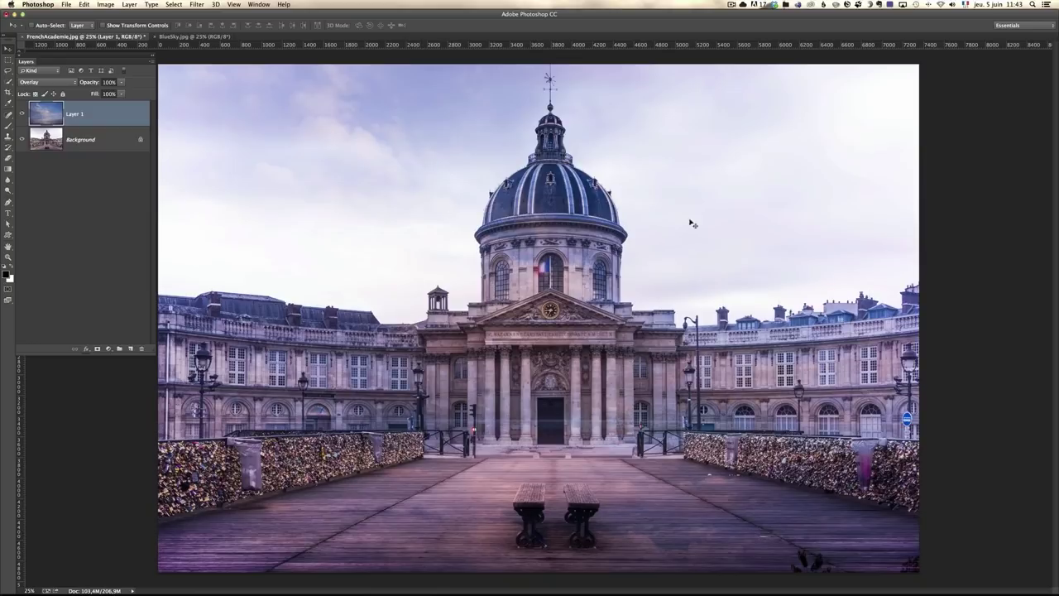
{"action": "left_click", "coordinate": [41, 83]}
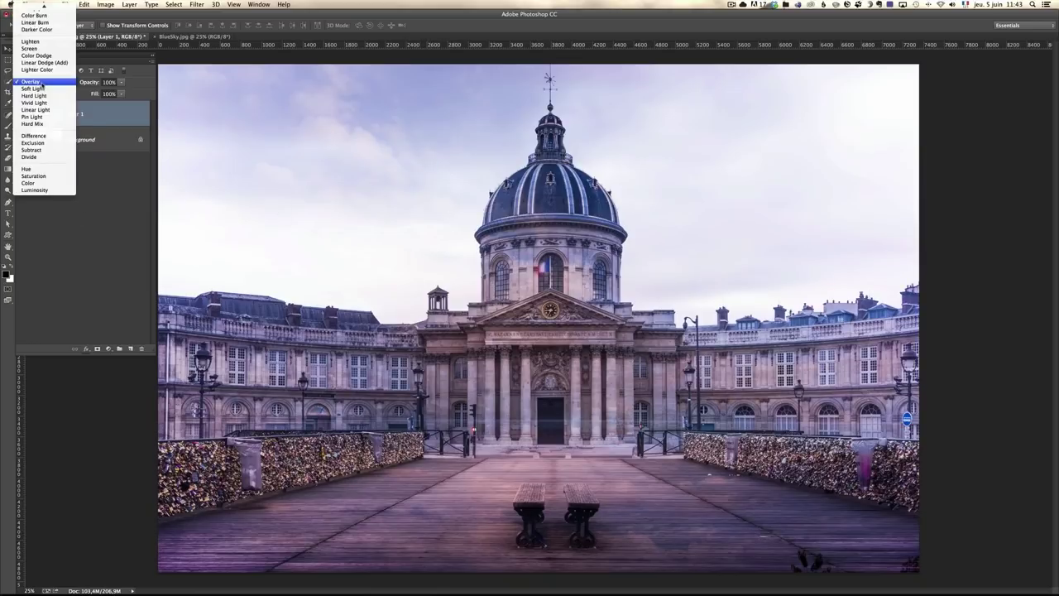
{"action": "left_click", "coordinate": [33, 87]}
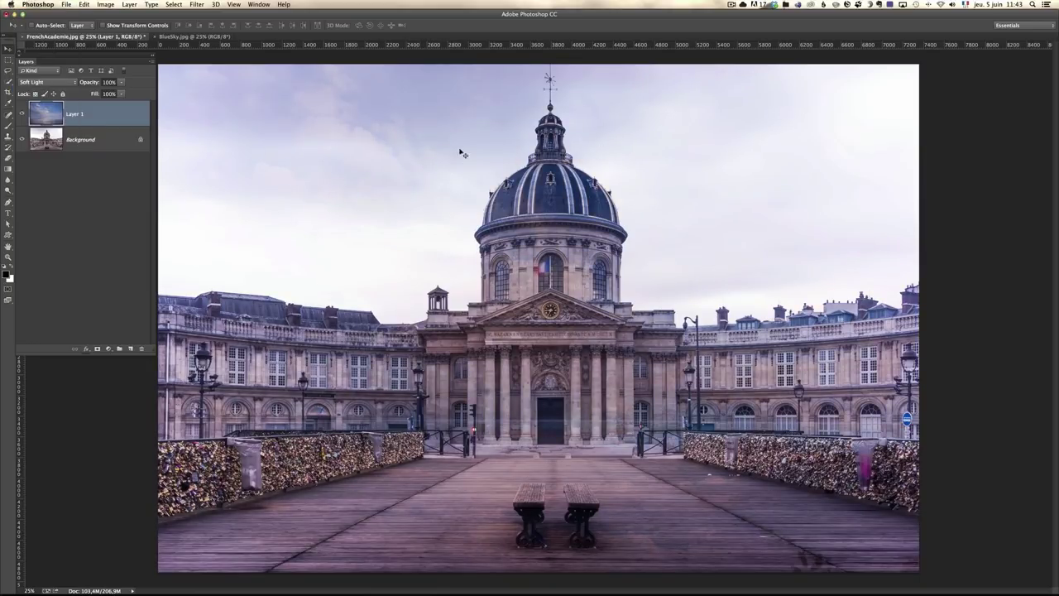
{"action": "left_click", "coordinate": [21, 114]}
{"action": "left_click", "coordinate": [21, 114]}
Step: Return Layer 1 to the Normal blend mode and check the building photo with the sky hidden and shown
{"action": "left_click", "coordinate": [62, 83]}
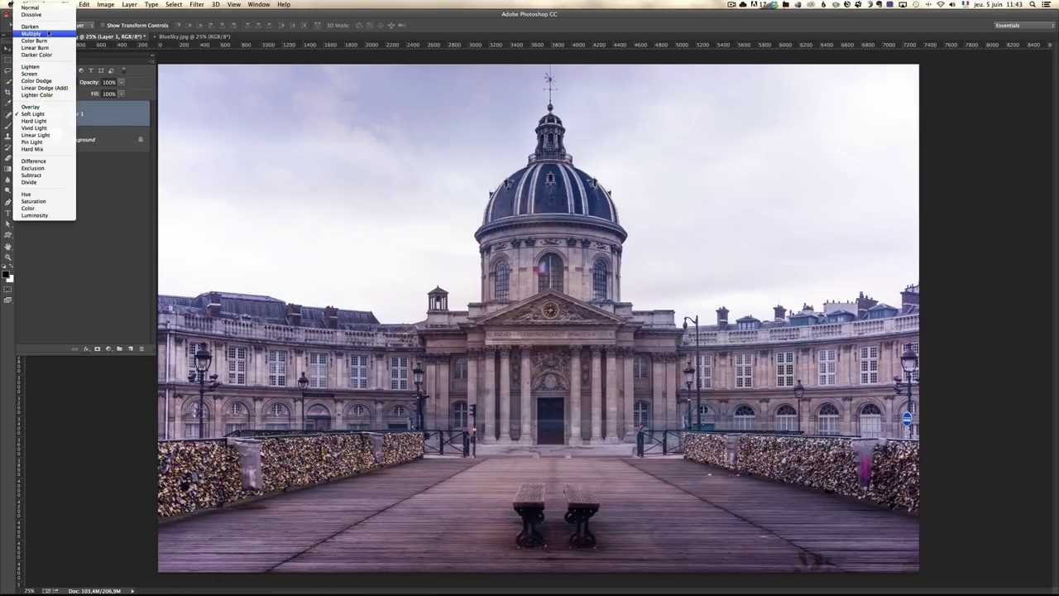
{"action": "left_click", "coordinate": [30, 8]}
{"action": "left_click", "coordinate": [21, 114]}
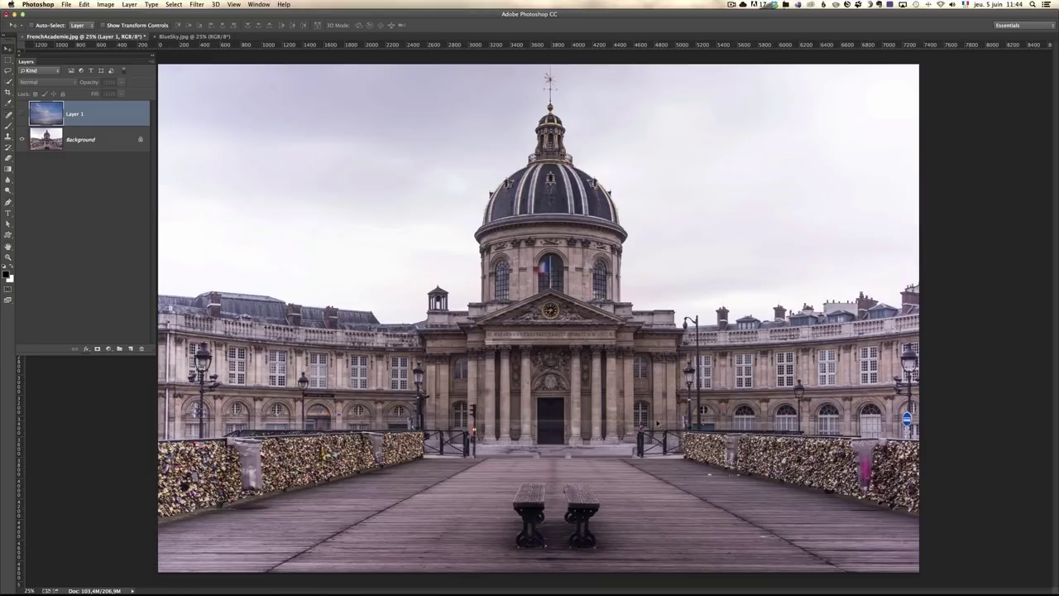
{"action": "left_click", "coordinate": [22, 114]}
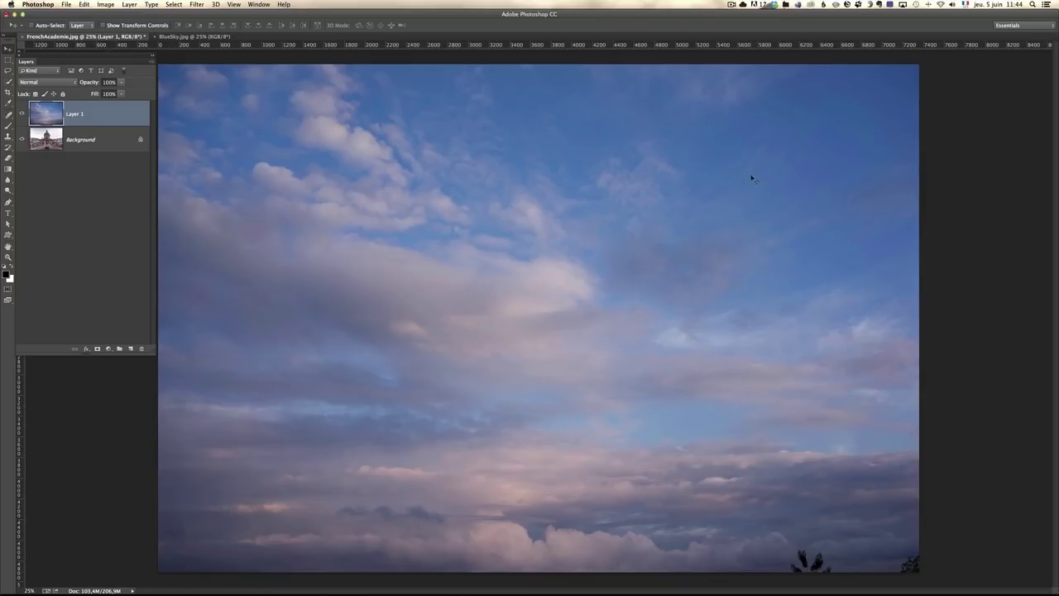
Step: Set Layer 1's blend mode to Multiply and inspect the blend around the rooftops and dome at 66.7% zoom
{"action": "left_click", "coordinate": [45, 82]}
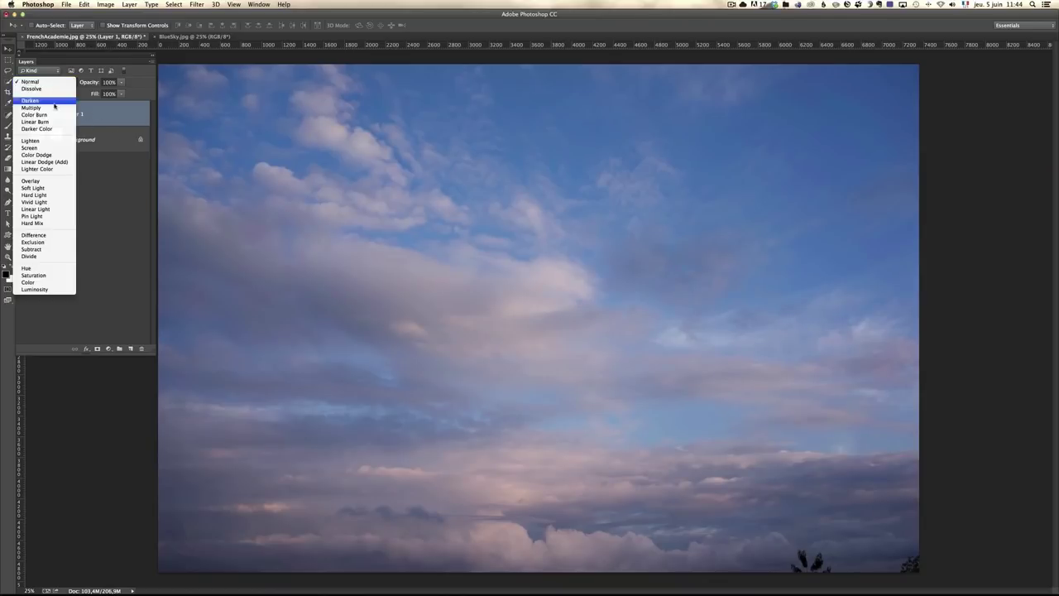
{"action": "left_click", "coordinate": [55, 109]}
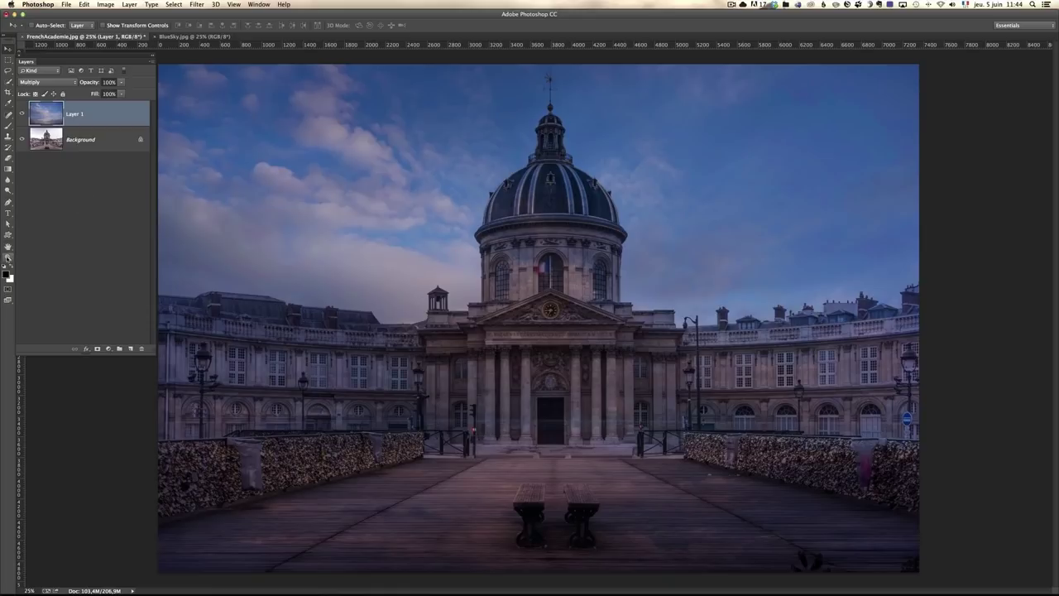
{"action": "left_click", "coordinate": [7, 257]}
{"action": "left_click", "coordinate": [364, 308]}
{"action": "left_click", "coordinate": [364, 308]}
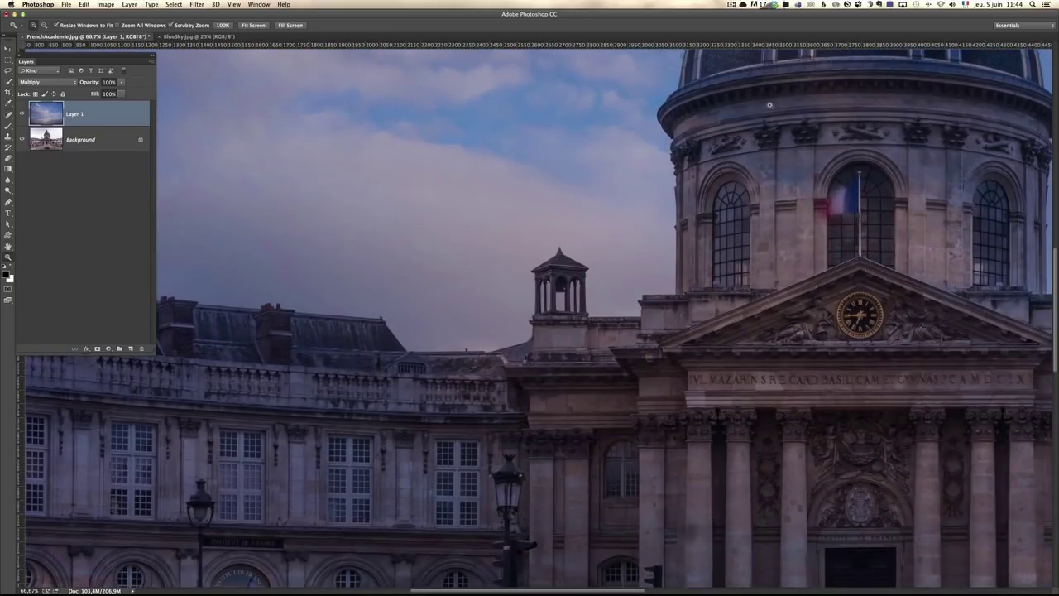
{"action": "left_click_drag", "start_coordinate": [833, 214], "coordinate": [600, 300]}
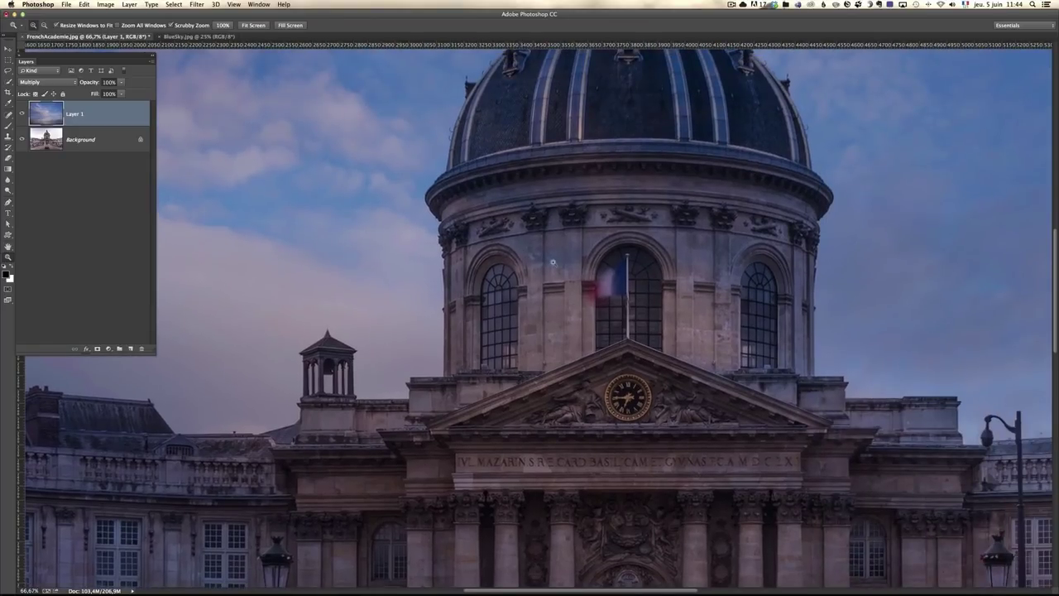
Step: Examine the Multiply blend down the facade, bridge railings, deck and benches, ending on the whole image at 25% zoom
{"action": "left_click_drag", "start_coordinate": [646, 372], "coordinate": [647, 198]}
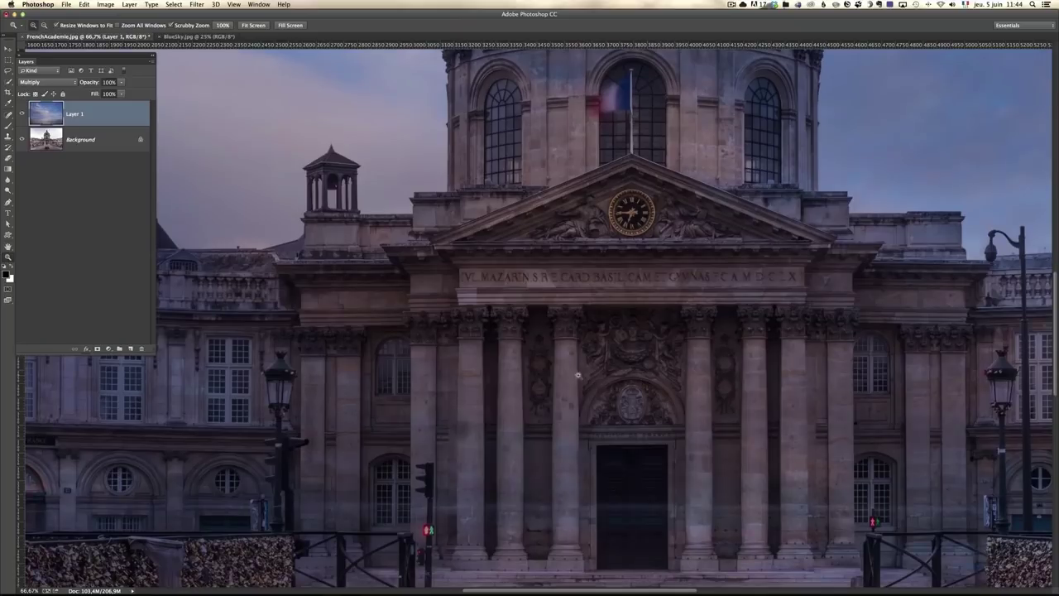
{"action": "left_click_drag", "start_coordinate": [528, 490], "coordinate": [554, 316]}
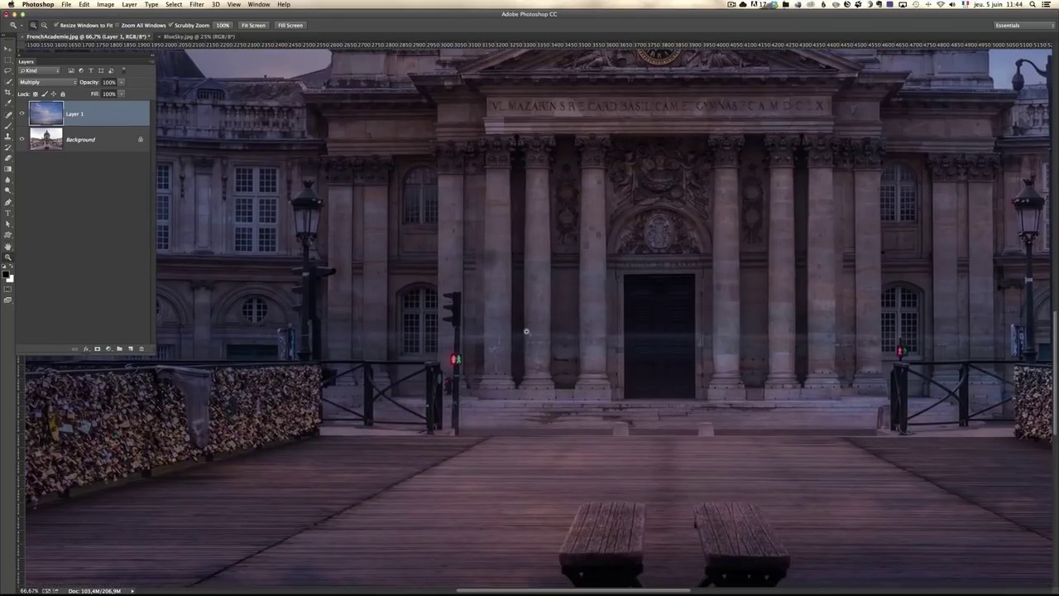
{"action": "left_click_drag", "start_coordinate": [619, 450], "coordinate": [644, 402]}
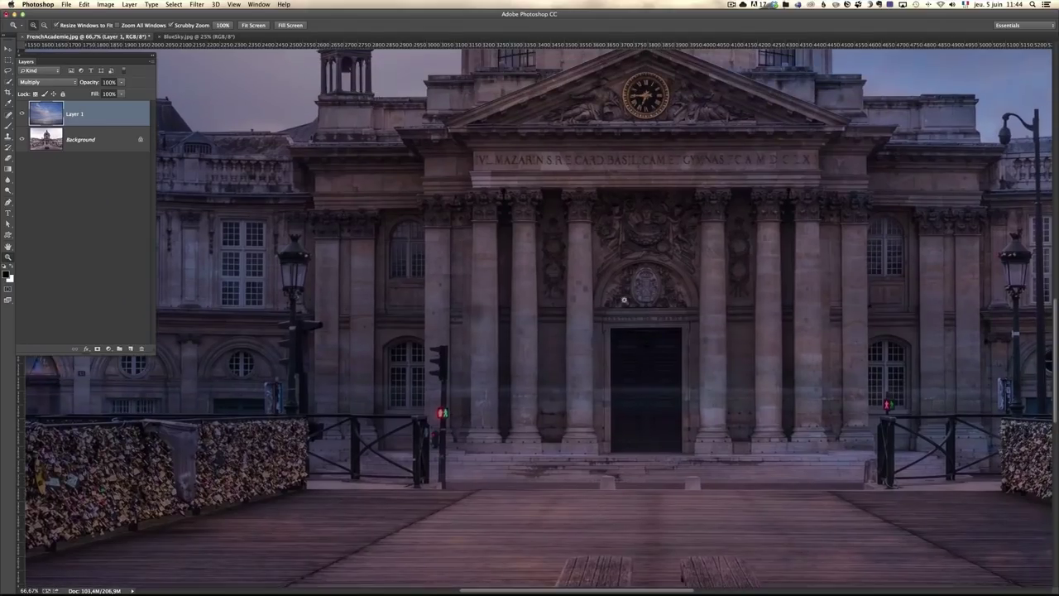
{"action": "left_click_drag", "start_coordinate": [437, 488], "coordinate": [510, 271]}
{"action": "left_click_drag", "start_coordinate": [435, 438], "coordinate": [468, 355]}
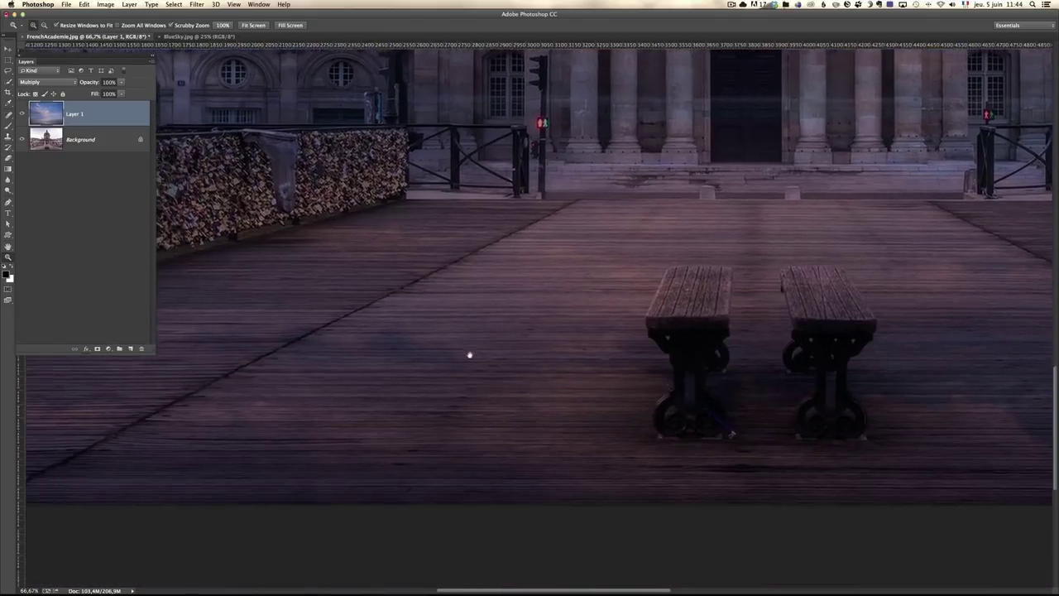
{"action": "left_click", "coordinate": [476, 280], "text": "alt"}
{"action": "left_click", "coordinate": [480, 279], "text": "alt"}
{"action": "left_click", "coordinate": [483, 279], "text": "alt"}
{"action": "left_click", "coordinate": [482, 279], "text": "alt"}
{"action": "left_click", "coordinate": [458, 299]}
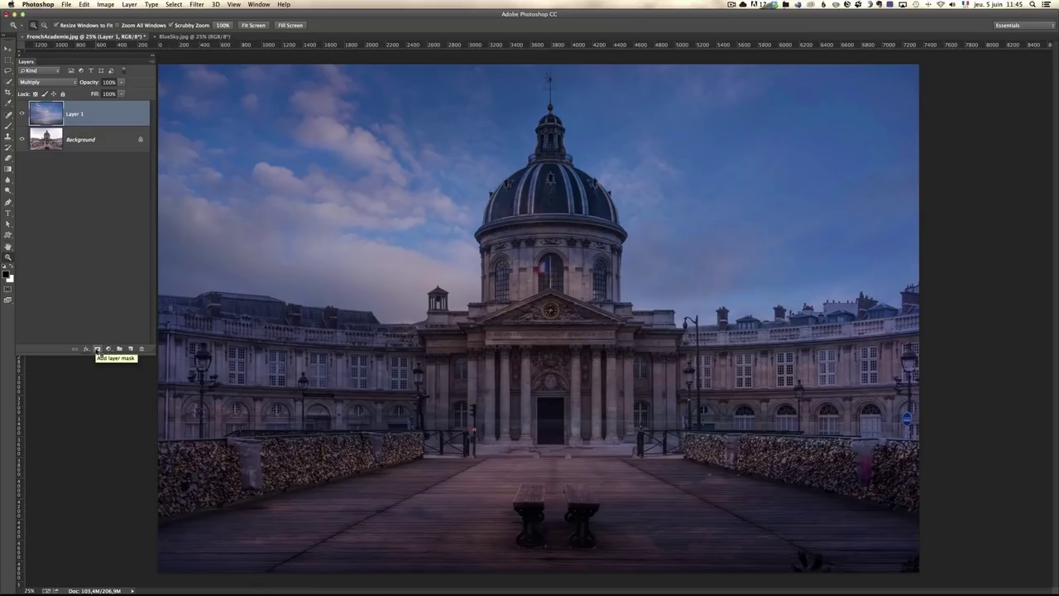
Step: Add a layer mask to Layer 1
{"action": "left_click", "coordinate": [98, 350]}
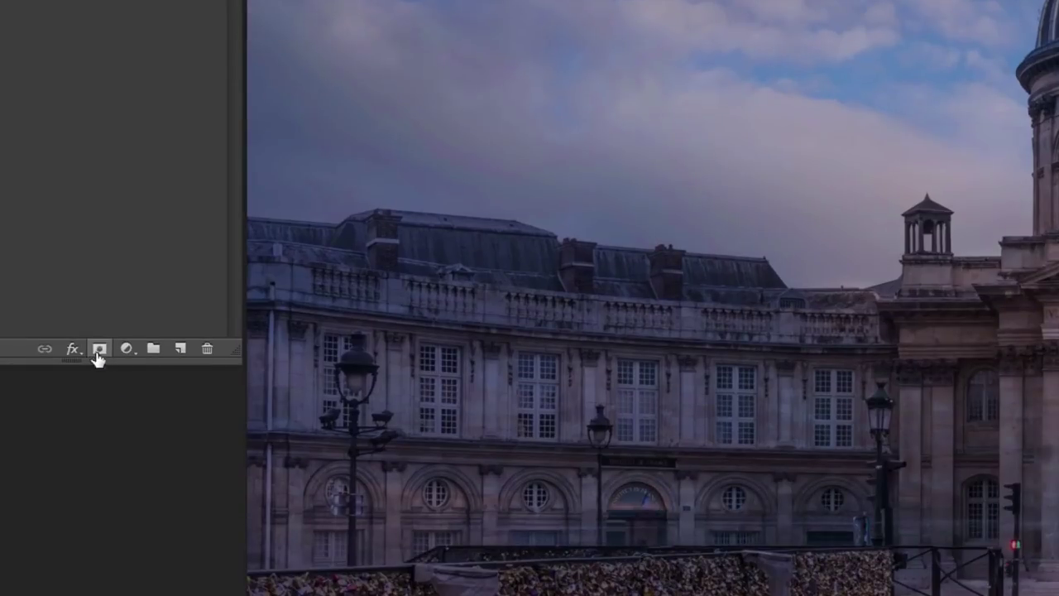
{"action": "left_click", "coordinate": [97, 351]}
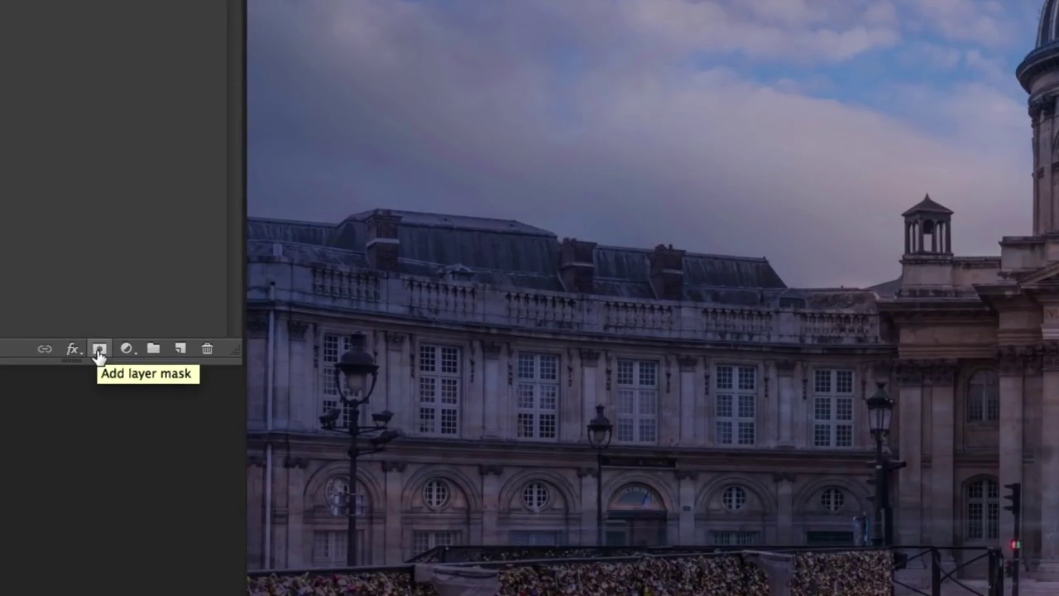
{"action": "left_click", "coordinate": [98, 351]}
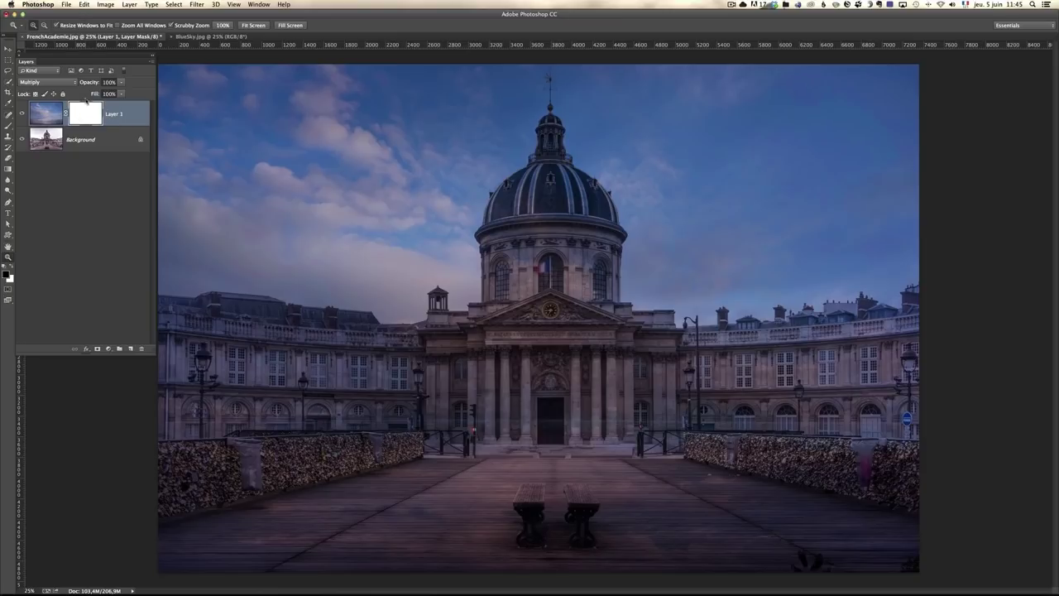
Step: Fill Layer 1's mask with Black in Normal mode at 100% opacity to hide the sky layer
{"action": "left_click", "coordinate": [84, 4]}
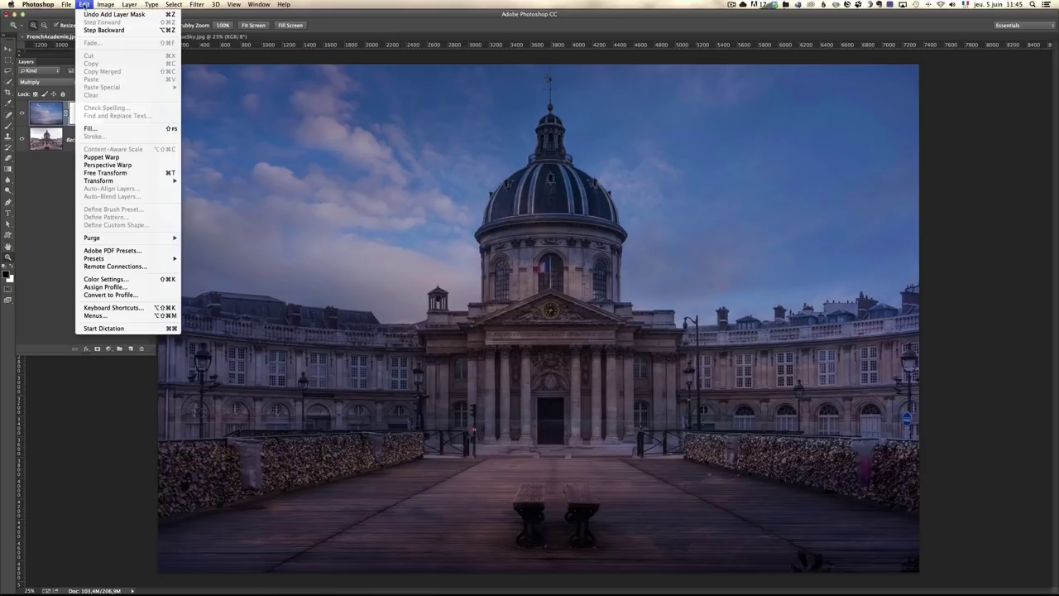
{"action": "left_click", "coordinate": [124, 129]}
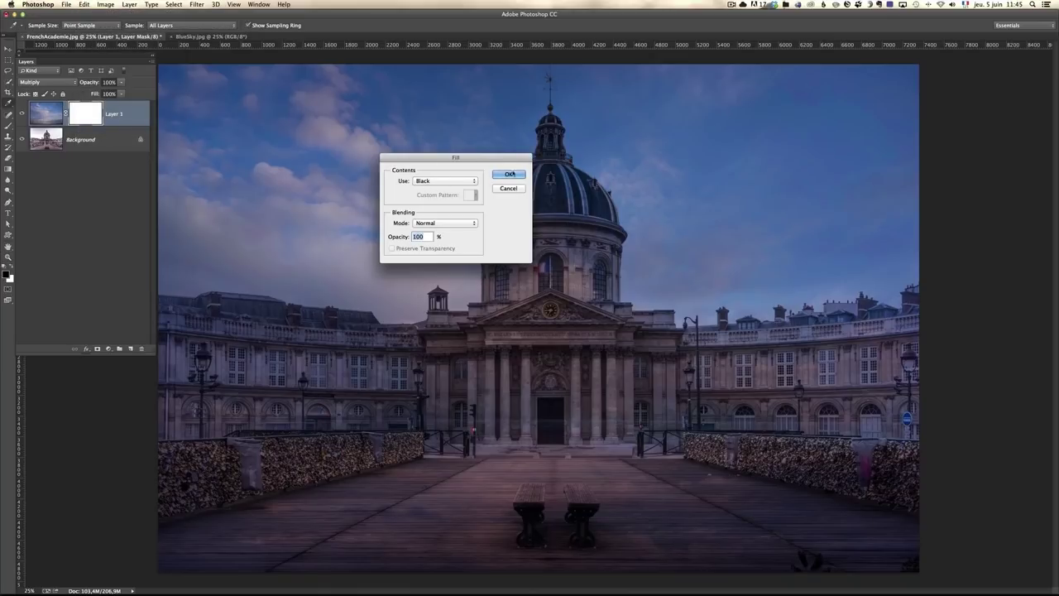
{"action": "key", "text": "Return"}
{"action": "key", "text": "z"}
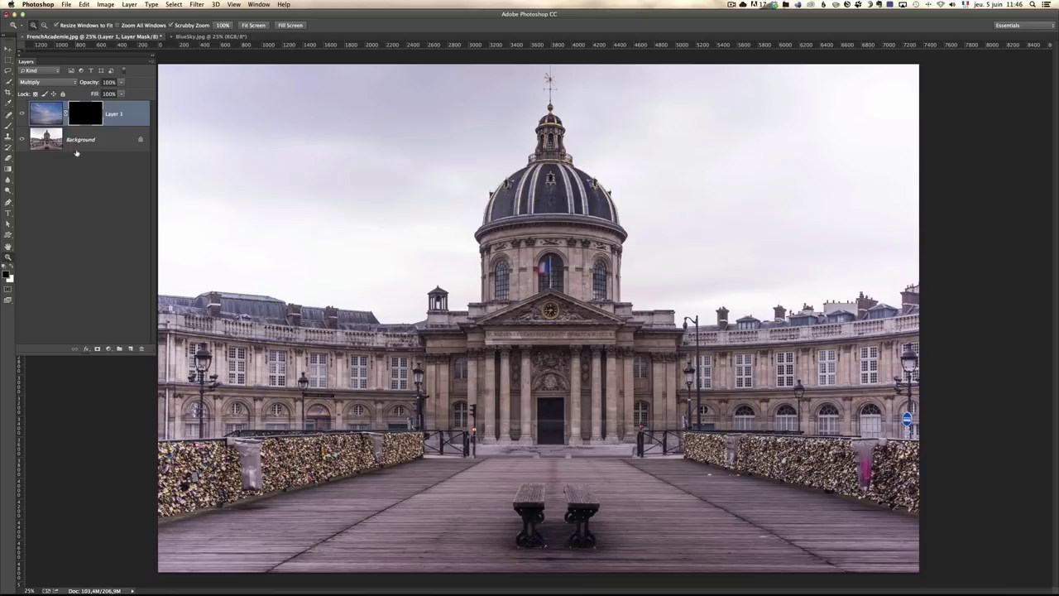
Step: Fill Layer 1's mask with White to reveal the sky layer again
{"action": "left_click", "coordinate": [83, 6]}
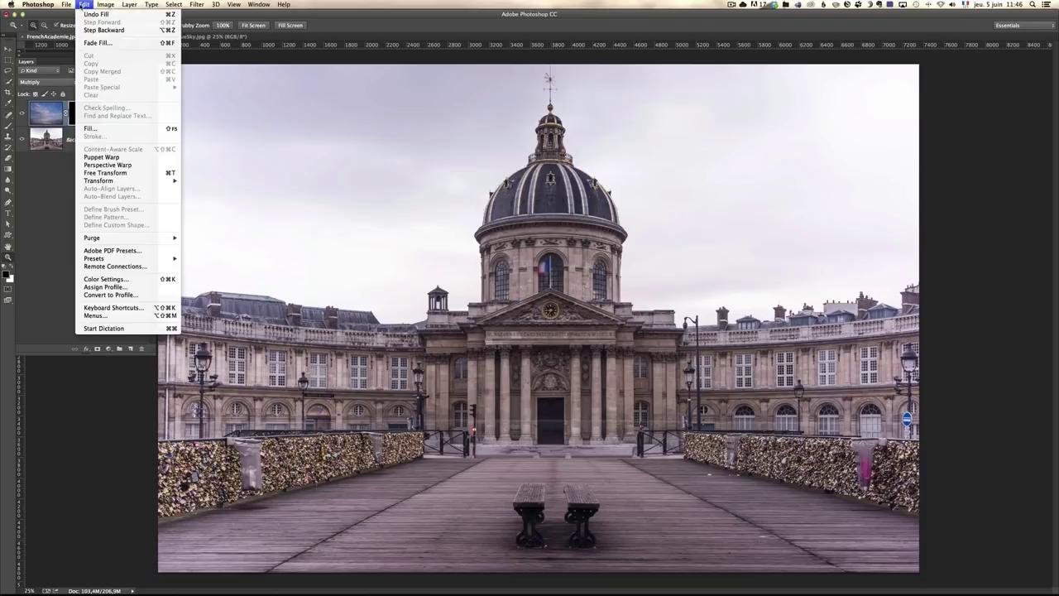
{"action": "left_click", "coordinate": [98, 131]}
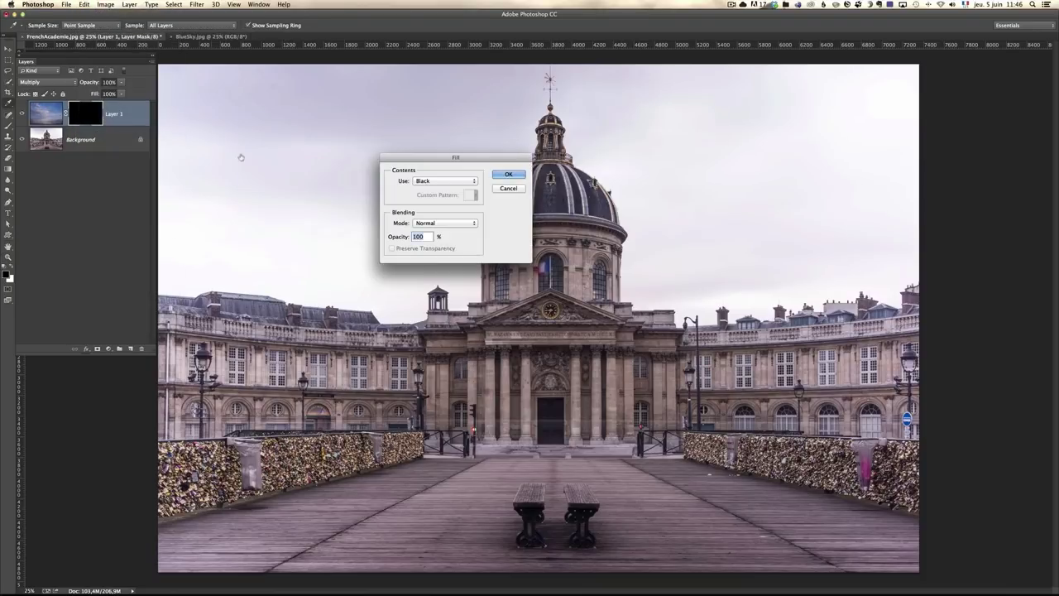
{"action": "left_click", "coordinate": [445, 180]}
{"action": "left_click", "coordinate": [450, 194]}
{"action": "left_click", "coordinate": [508, 174]}
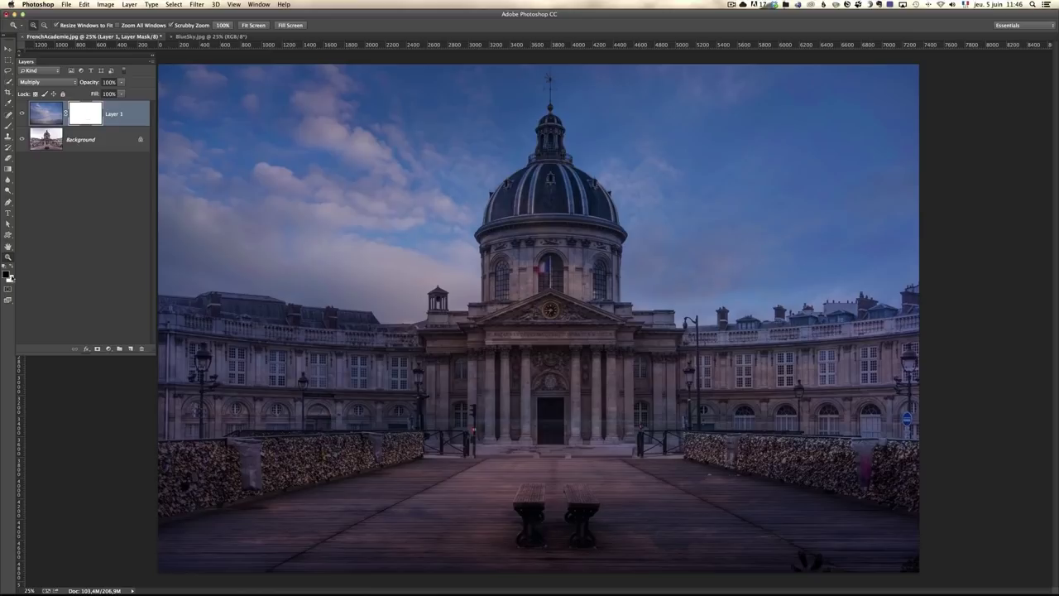
Step: Choose the Brush tool for the mask and set its opacity to 100%
{"action": "left_click", "coordinate": [8, 125]}
{"action": "right_click", "coordinate": [8, 124]}
{"action": "left_click", "coordinate": [41, 124]}
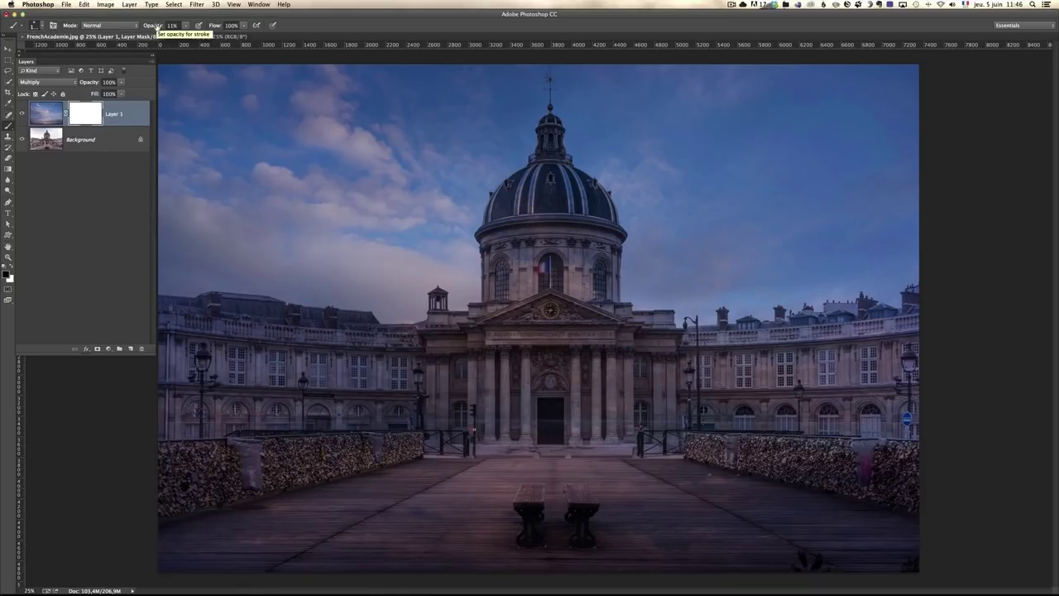
{"action": "left_click_drag", "start_coordinate": [153, 28], "coordinate": [252, 30]}
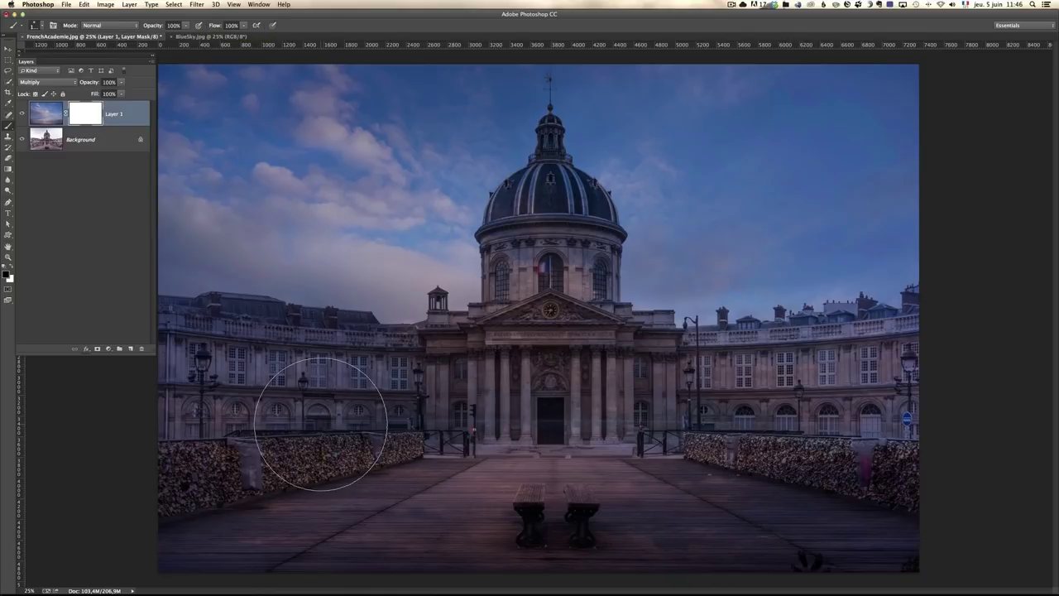
Step: Try one soft black stroke on the mask across the lower facade and railings, and undo it
{"action": "left_click_drag", "start_coordinate": [279, 420], "coordinate": [745, 436]}
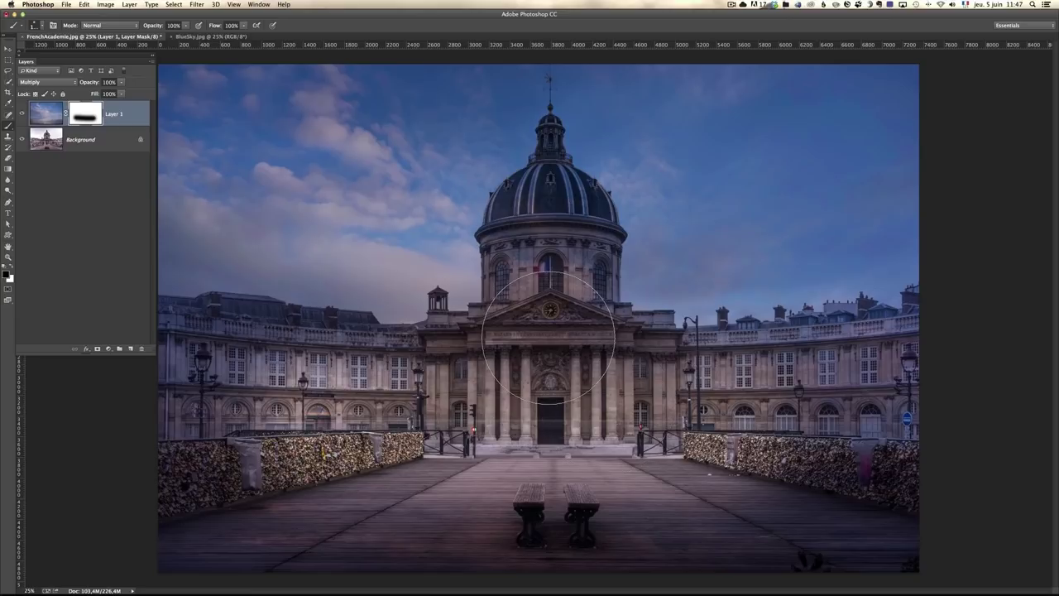
{"action": "key", "text": "super+z"}
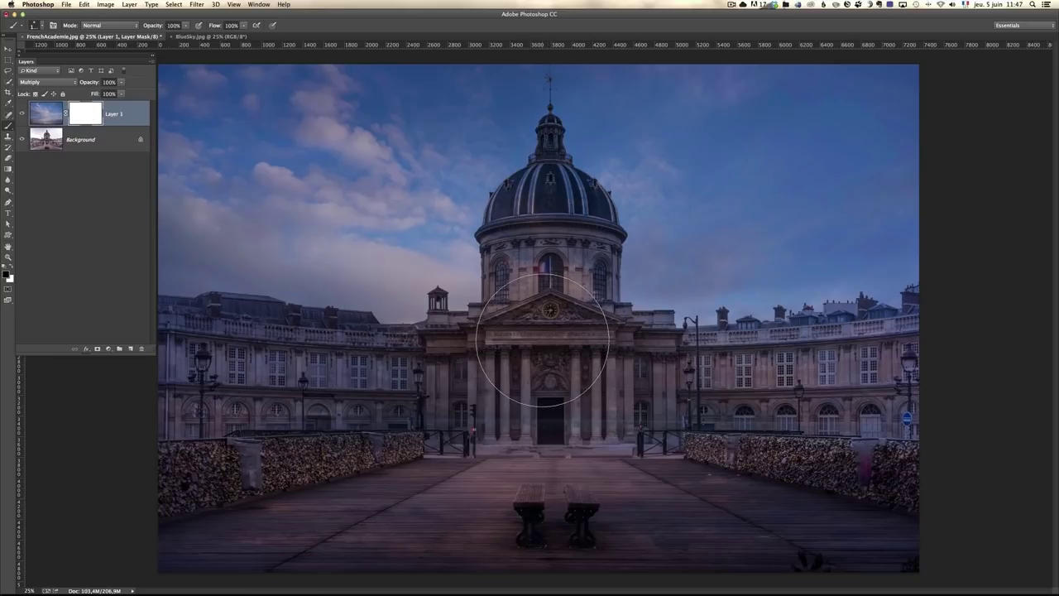
Step: Try a black mask stroke across the lower building with the brush hardness at 100%, and reset the mask to white
{"action": "right_click", "coordinate": [544, 328]}
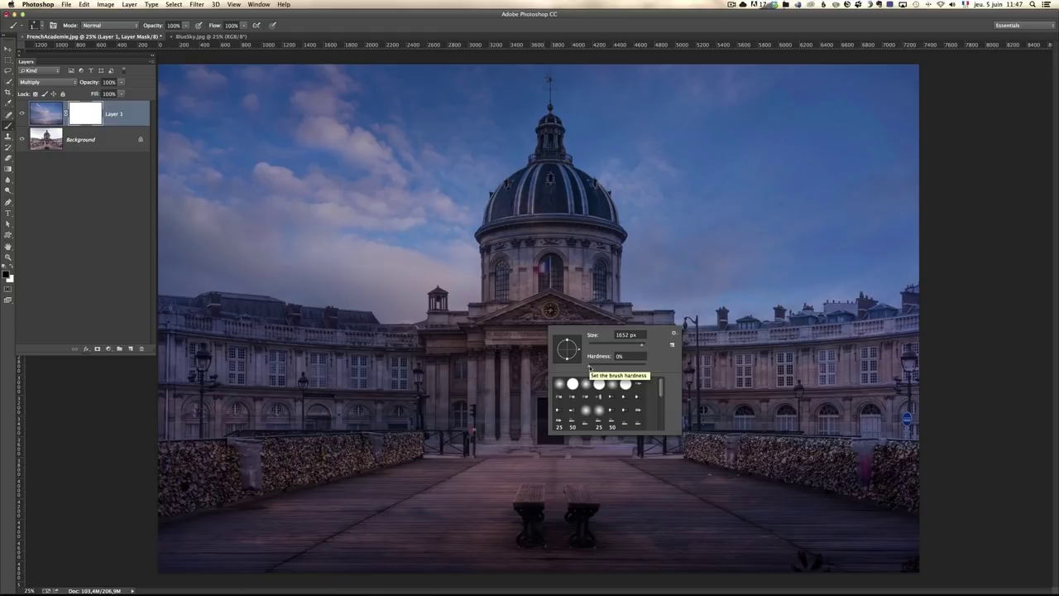
{"action": "left_click_drag", "start_coordinate": [589, 367], "coordinate": [654, 364]}
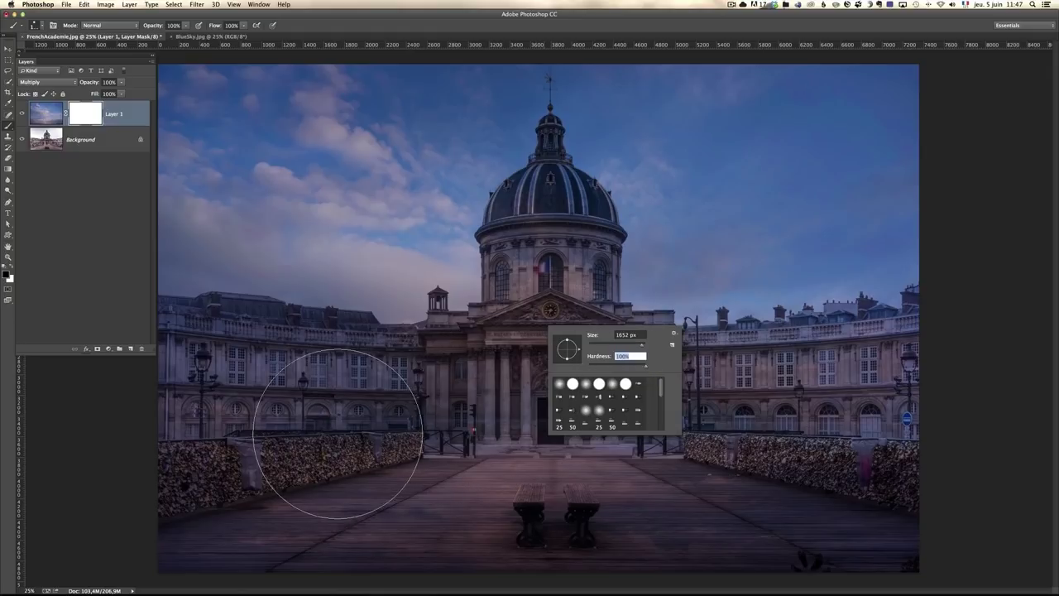
{"action": "left_click_drag", "start_coordinate": [323, 428], "coordinate": [699, 443]}
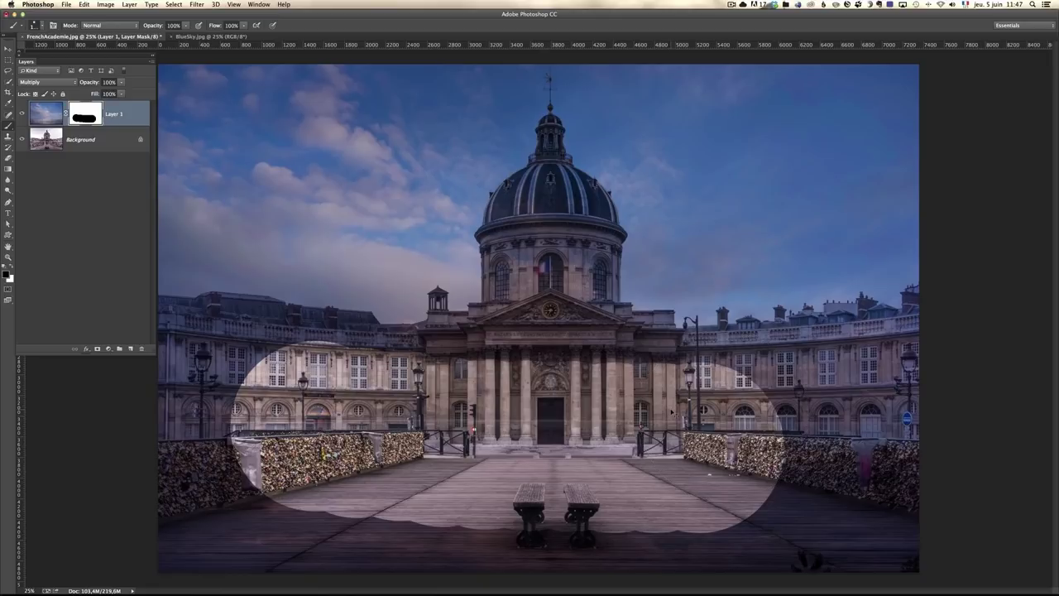
{"action": "key", "text": "super+BackSpace"}
Step: Return the brush hardness to 0%, try a soft black mask stroke across the lower facade, and undo it
{"action": "right_click", "coordinate": [566, 383]}
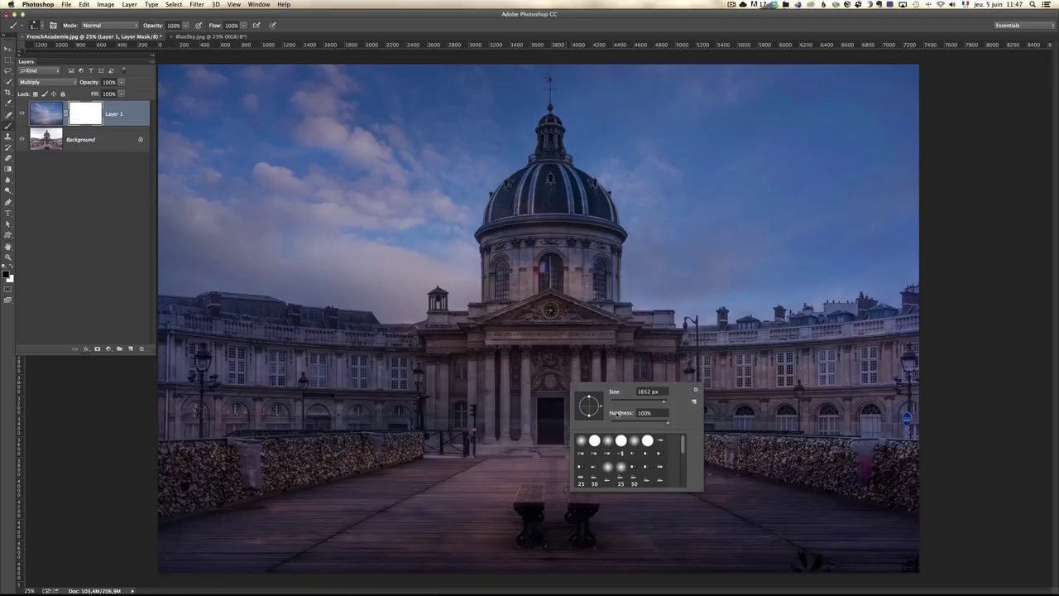
{"action": "left_click_drag", "start_coordinate": [668, 423], "coordinate": [603, 423]}
{"action": "key", "text": "Return"}
{"action": "left_click_drag", "start_coordinate": [240, 418], "coordinate": [762, 419]}
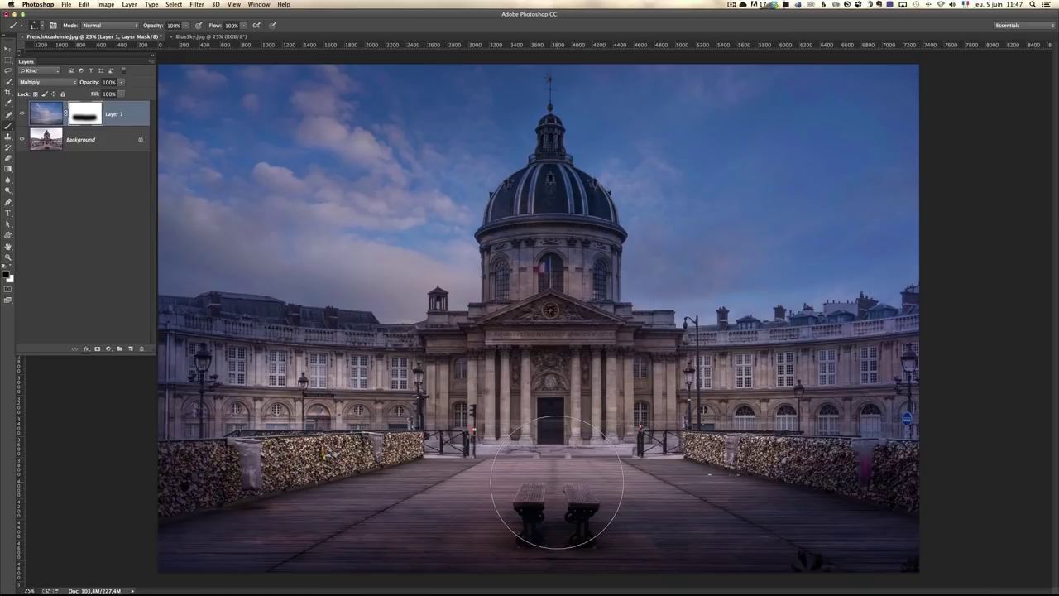
{"action": "key", "text": "super+z"}
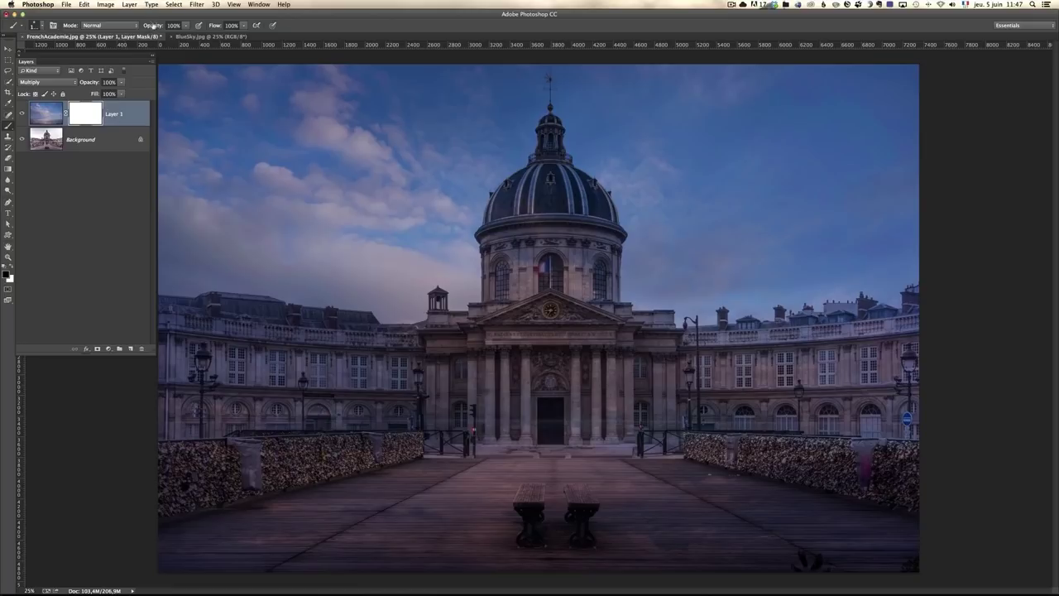
Step: Try a soft black stroke at 100% opacity across the railings, inspect the mask on its own, and reset it to white
{"action": "left_click_drag", "start_coordinate": [153, 25], "coordinate": [149, 28]}
{"action": "key", "text": "Return"}
{"action": "key", "text": "0"}
{"action": "left_click_drag", "start_coordinate": [307, 438], "coordinate": [840, 461]}
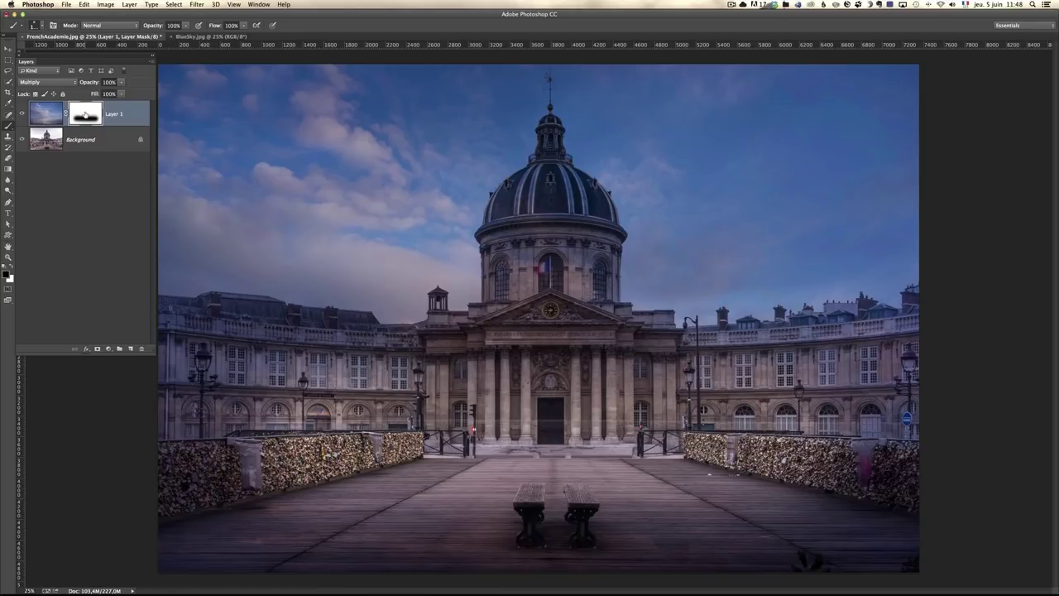
{"action": "left_click", "coordinate": [83, 114], "text": "alt"}
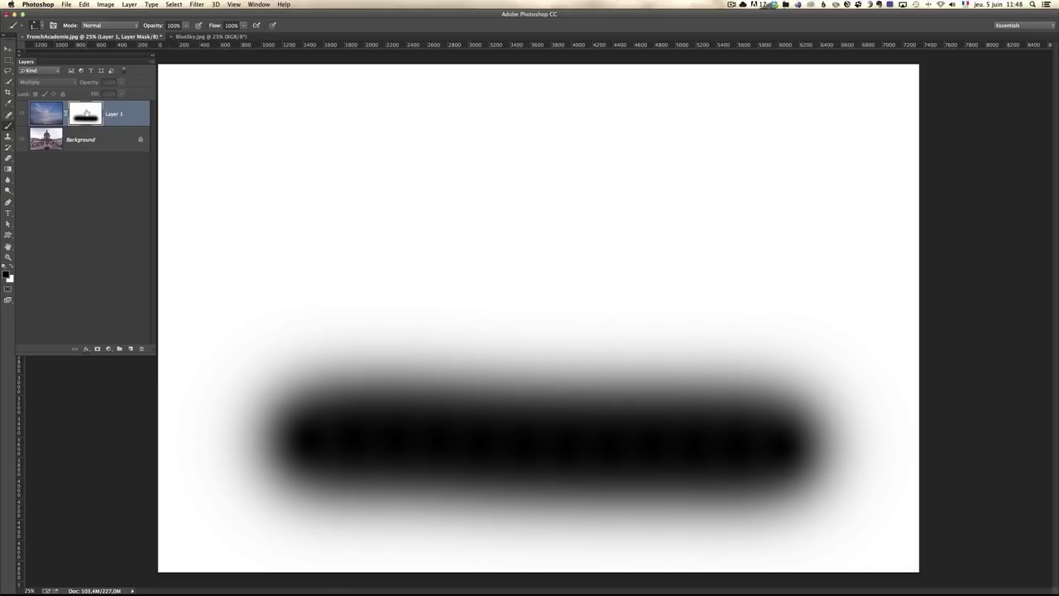
{"action": "left_click", "coordinate": [86, 112], "text": "alt"}
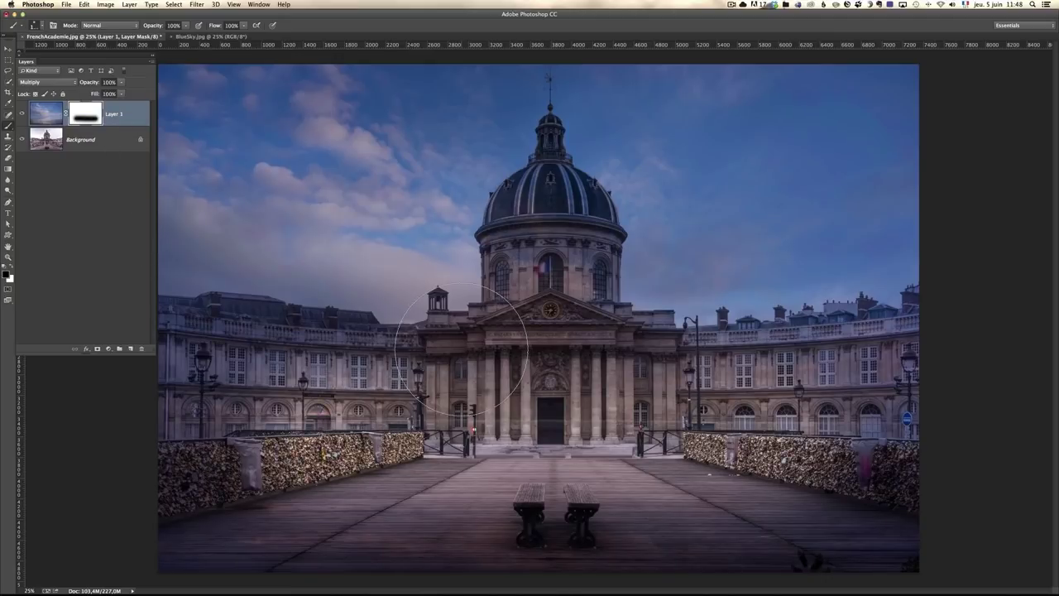
{"action": "key", "text": "super+BackSpace"}
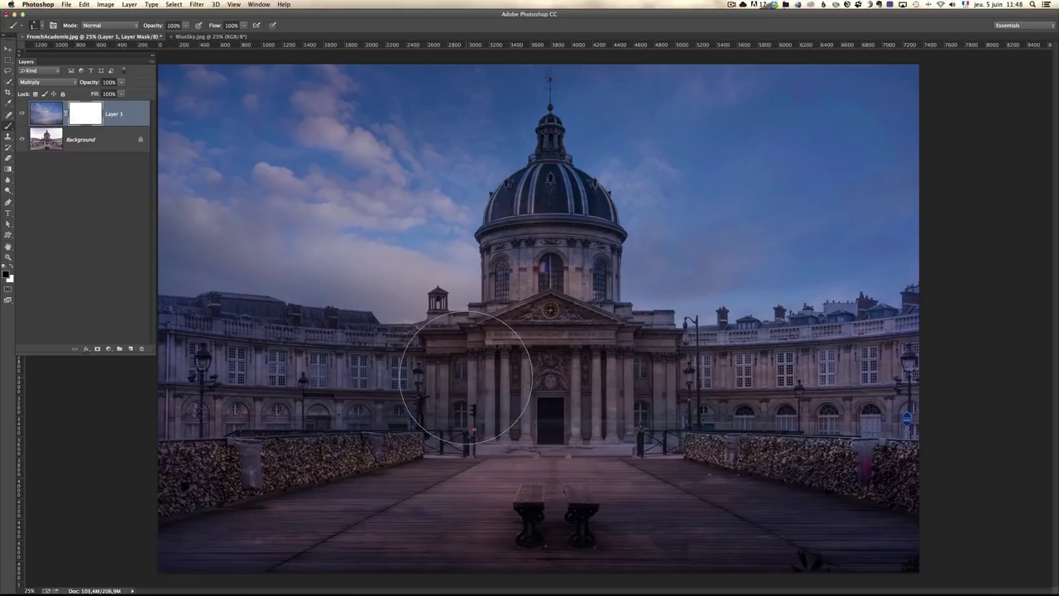
Step: Set the brush opacity to 22%, paint black on the mask across the railings, and check the mask on its own
{"action": "left_click_drag", "start_coordinate": [151, 29], "coordinate": [133, 30]}
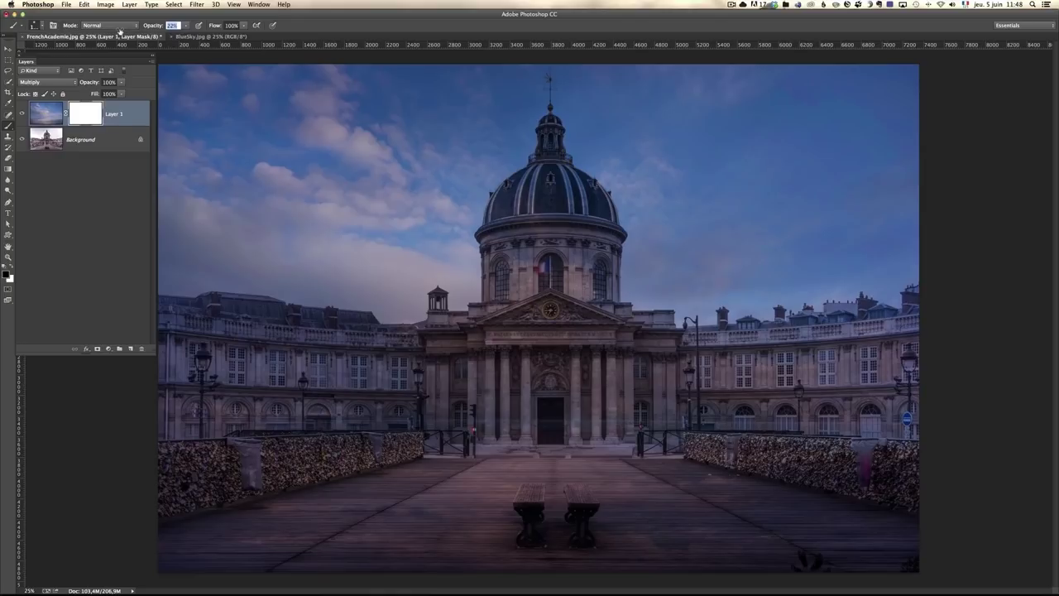
{"action": "left_click_drag", "start_coordinate": [329, 430], "coordinate": [780, 454]}
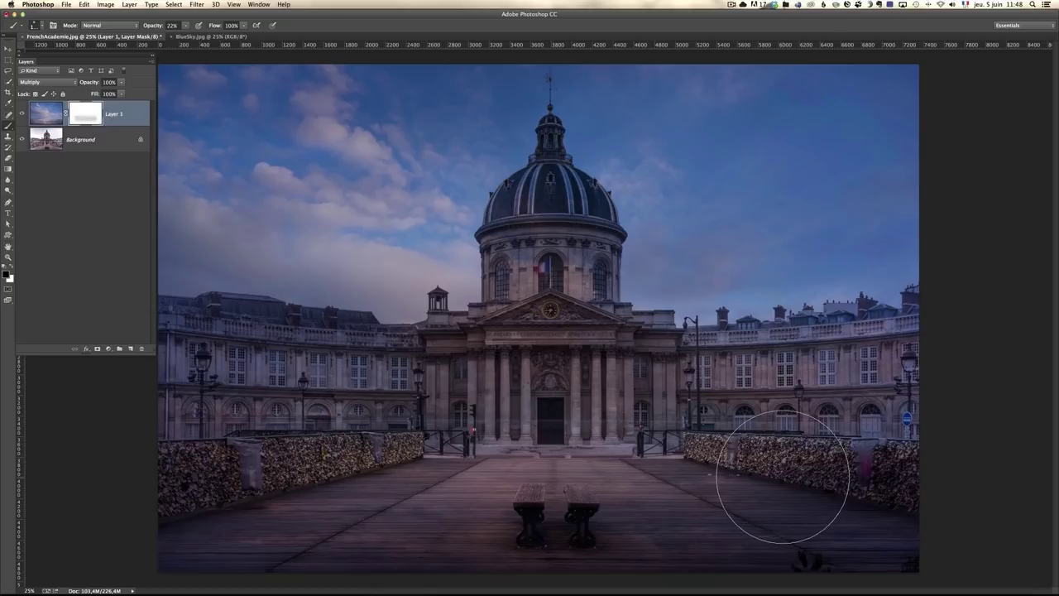
{"action": "left_click", "coordinate": [85, 115], "text": "alt"}
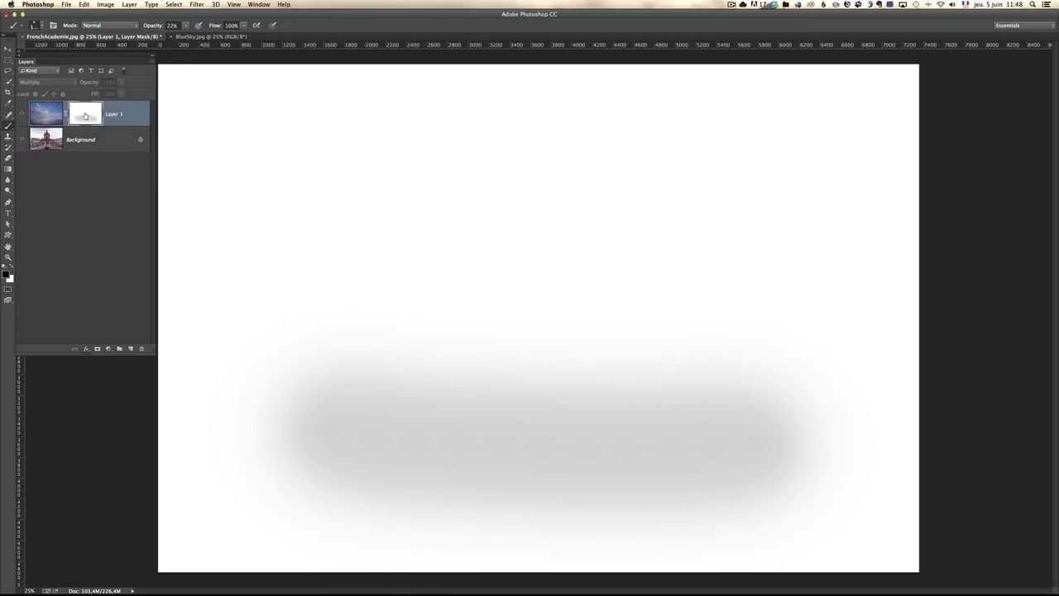
{"action": "left_click", "coordinate": [84, 116], "text": "alt"}
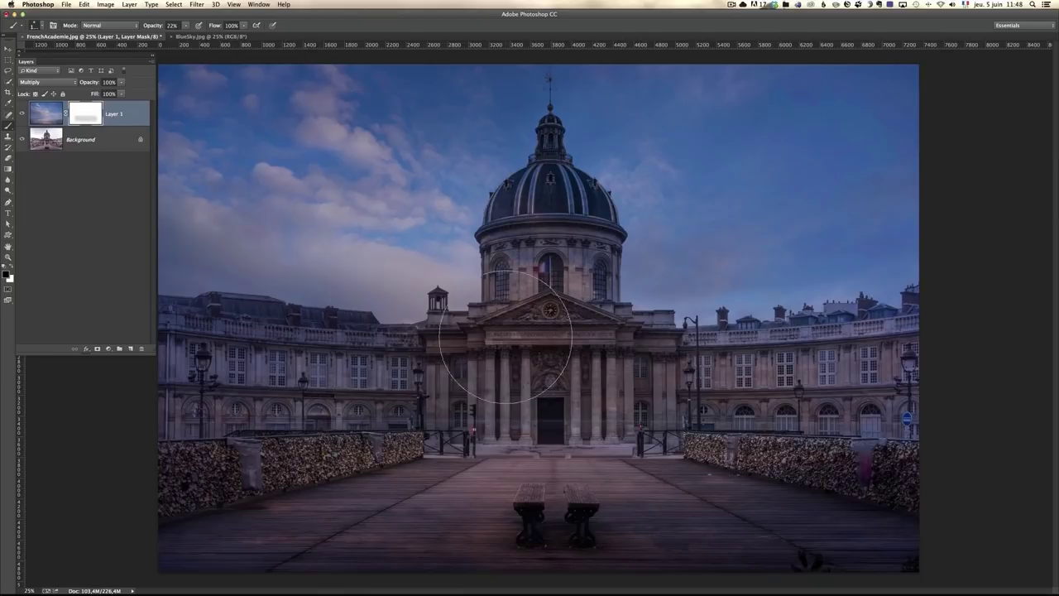
Step: Paint the mask with the 22% black brush along the bridge deck foreground, and with an 862 px brush over the building below the dome
{"action": "left_click_drag", "start_coordinate": [250, 536], "coordinate": [563, 525]}
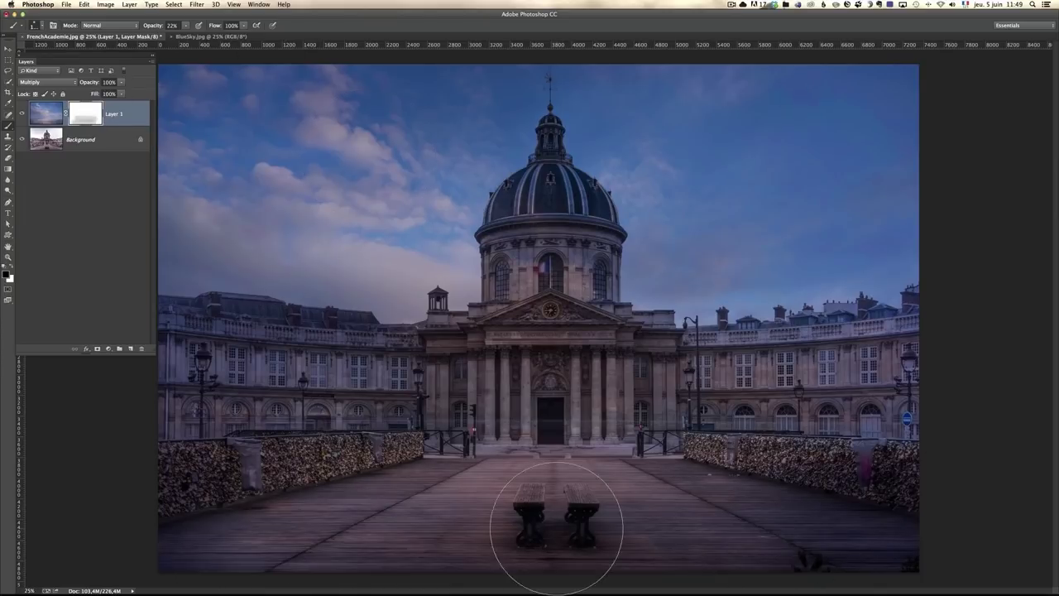
{"action": "left_click_drag", "start_coordinate": [669, 529], "coordinate": [1040, 524]}
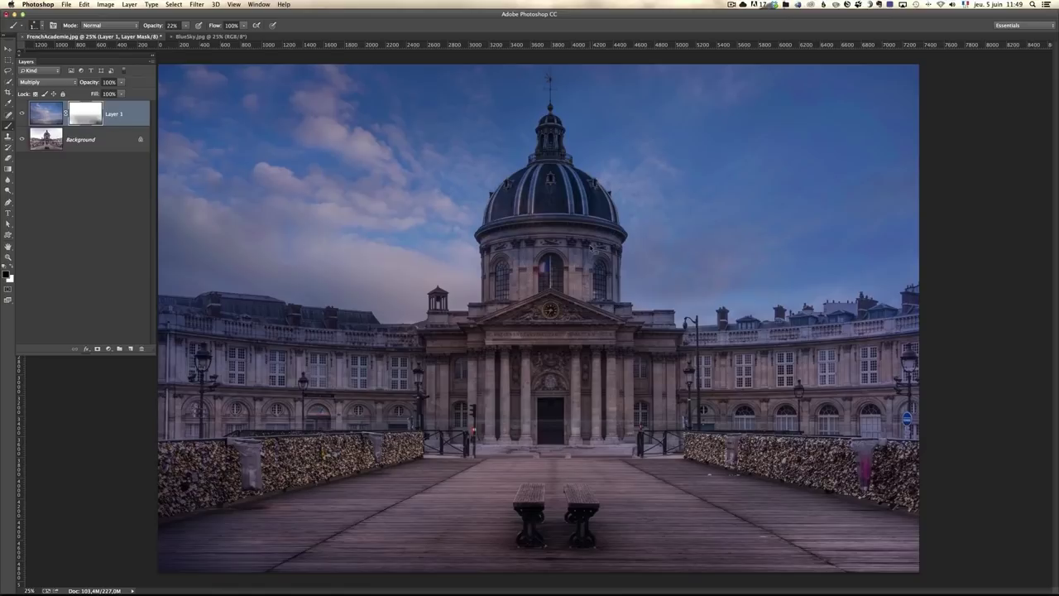
{"action": "left_click_drag", "start_coordinate": [584, 245], "coordinate": [550, 245]}
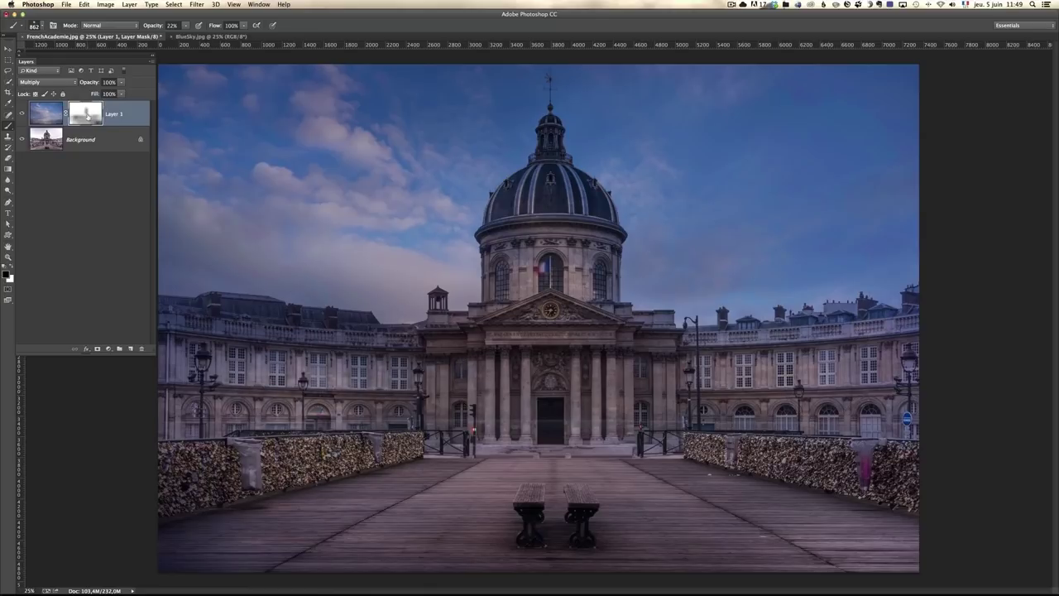
Step: Inspect the sky layer's mask on its own, and toggle the sky layer's visibility to compare the photo with and without it
{"action": "left_click", "coordinate": [86, 115], "text": "alt"}
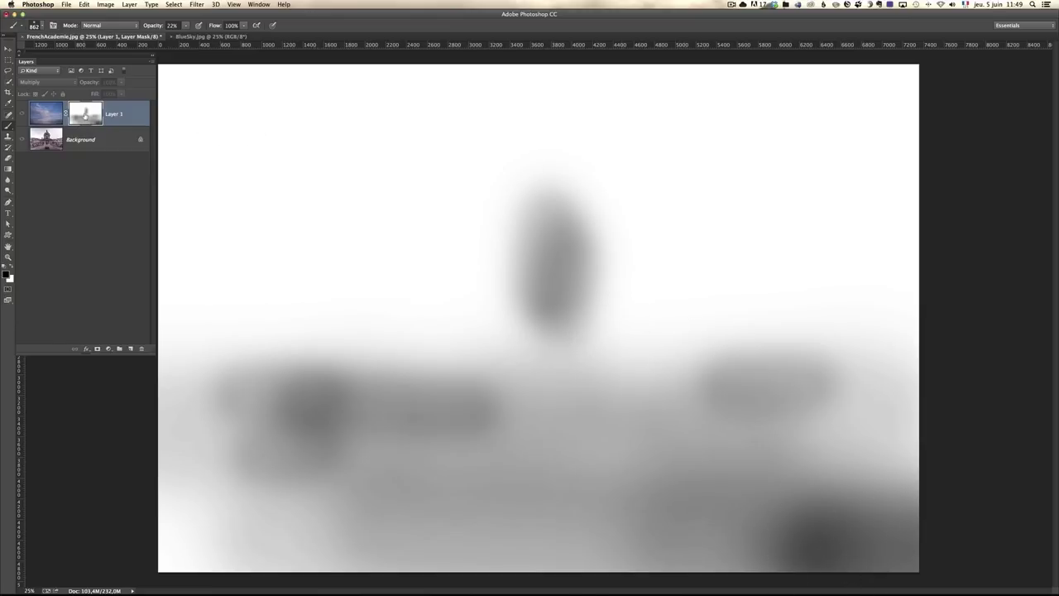
{"action": "left_click", "coordinate": [83, 118], "text": "alt"}
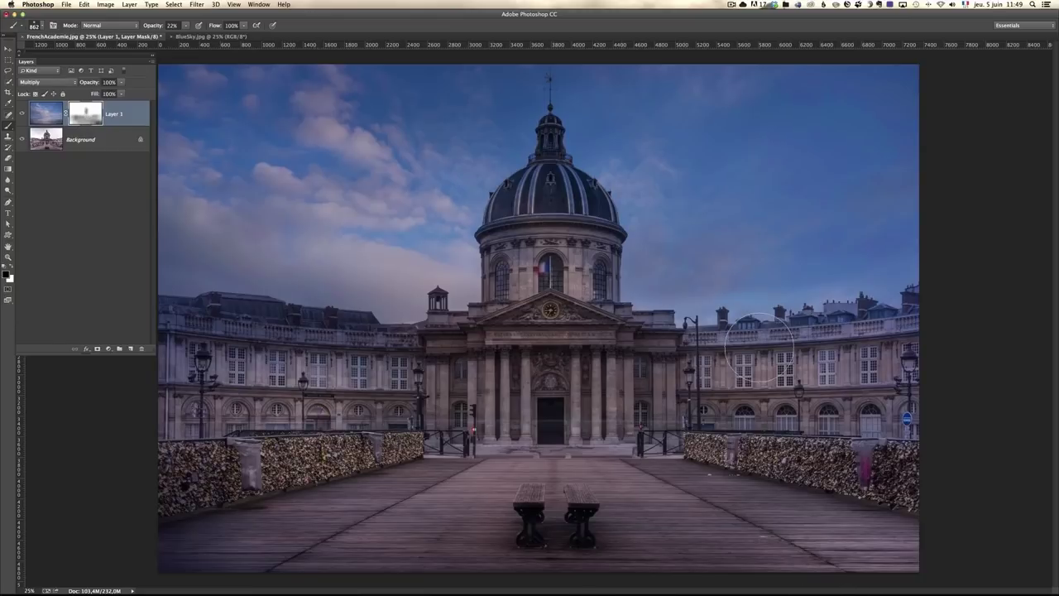
{"action": "key", "text": "z"}
{"action": "left_click", "coordinate": [376, 248], "text": "alt"}
{"action": "left_click", "coordinate": [383, 247]}
{"action": "left_click", "coordinate": [21, 114]}
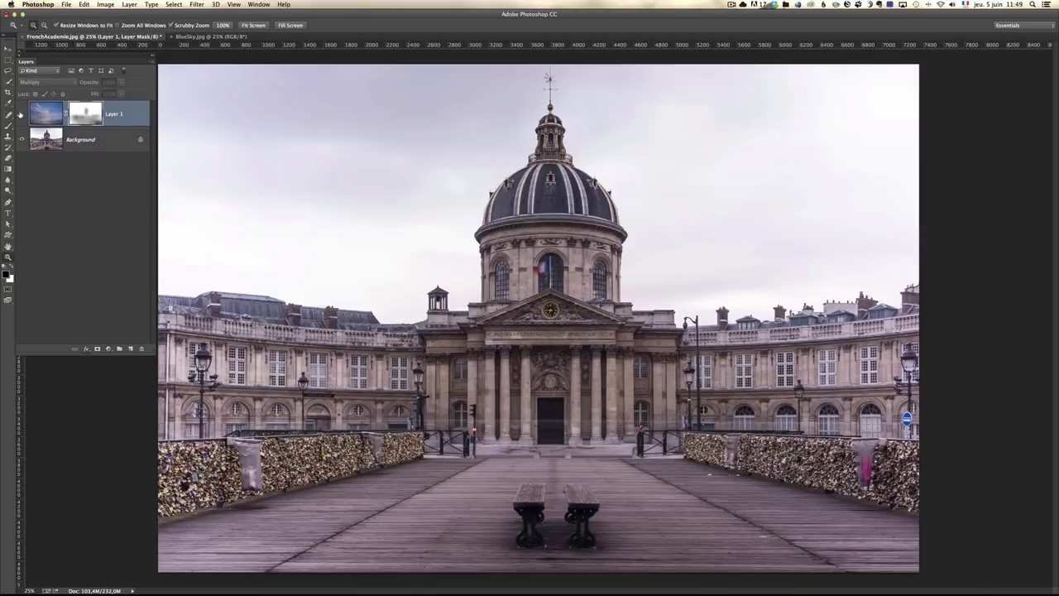
{"action": "left_click", "coordinate": [21, 114]}
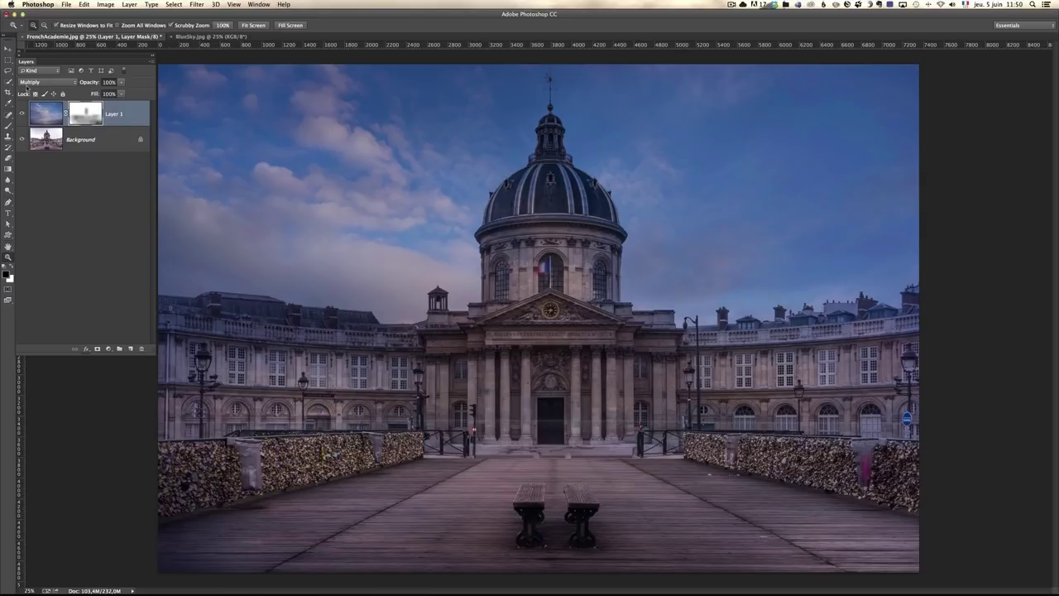
{"action": "left_click", "coordinate": [548, 316], "text": "alt"}
{"action": "left_click", "coordinate": [534, 310]}
{"action": "left_click", "coordinate": [21, 114]}
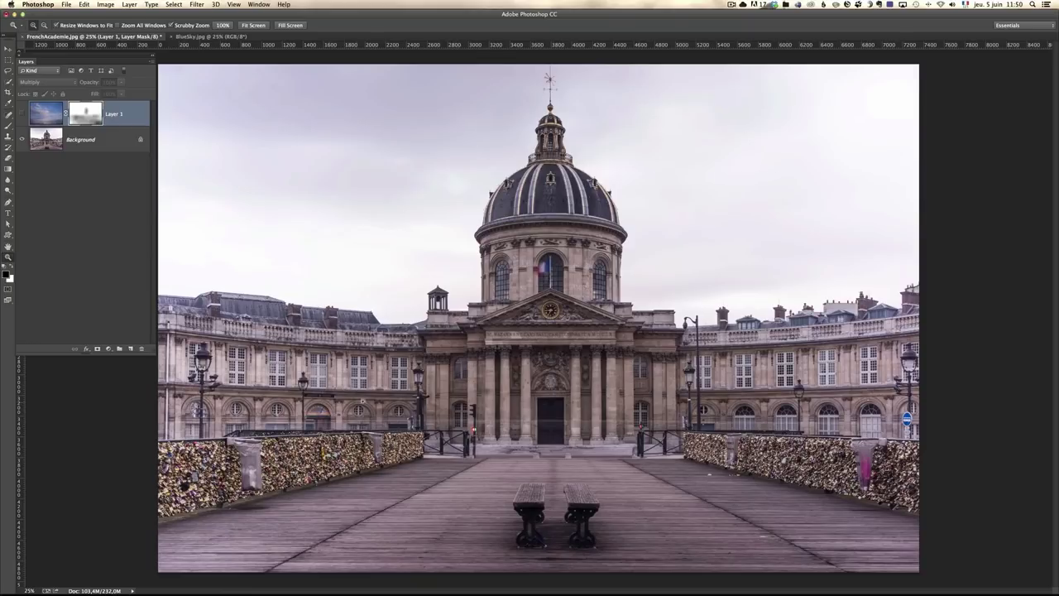
{"action": "left_click", "coordinate": [22, 114]}
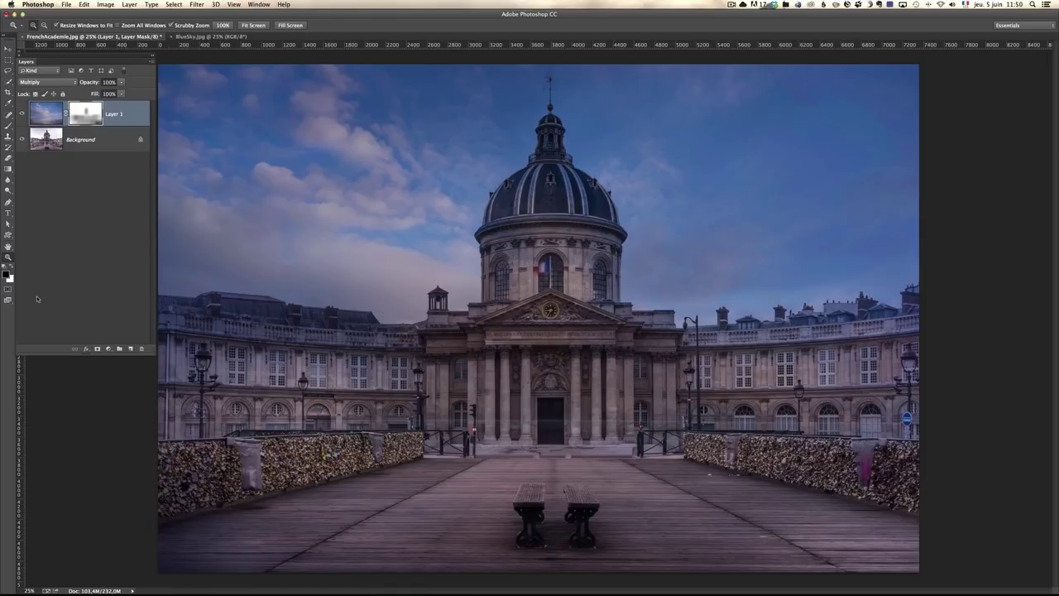
Step: Add a Brightness/Contrast adjustment layer above the sky layer with brightness 19 and contrast 36
{"action": "left_click", "coordinate": [109, 348]}
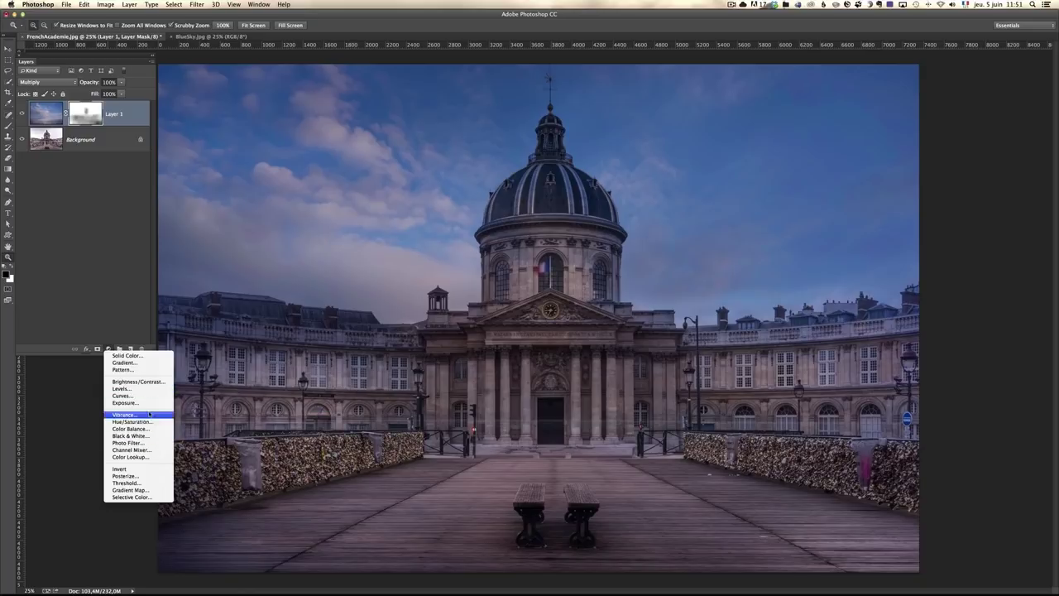
{"action": "left_click", "coordinate": [153, 382]}
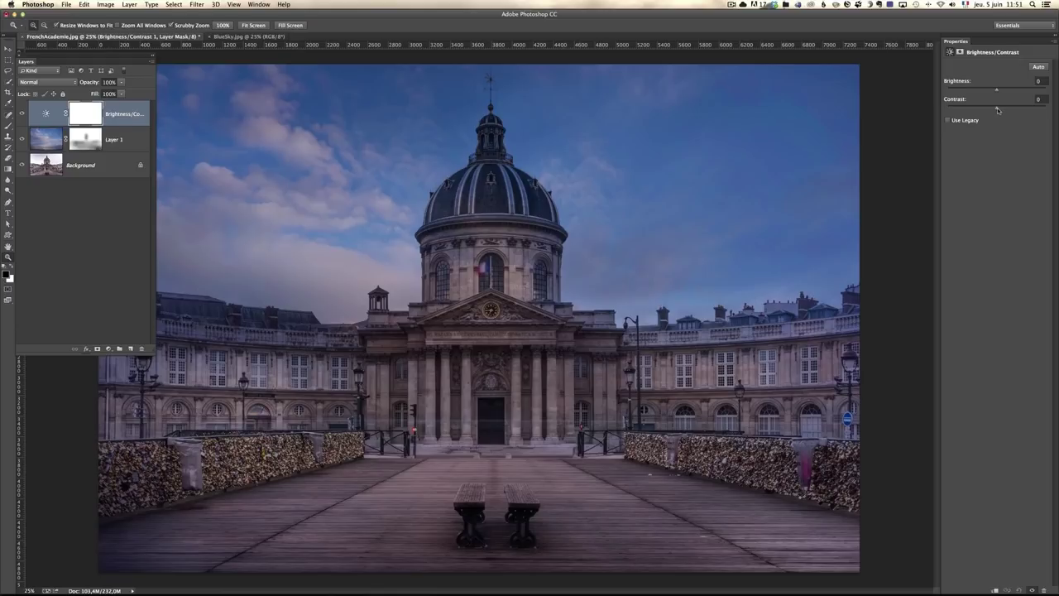
{"action": "mouse_move", "coordinate": [998, 110]}
{"action": "left_mouse_down"}
{"action": "mouse_move", "coordinate": [1014, 110]}
{"action": "mouse_move", "coordinate": [1003, 92]}
{"action": "left_mouse_up"}
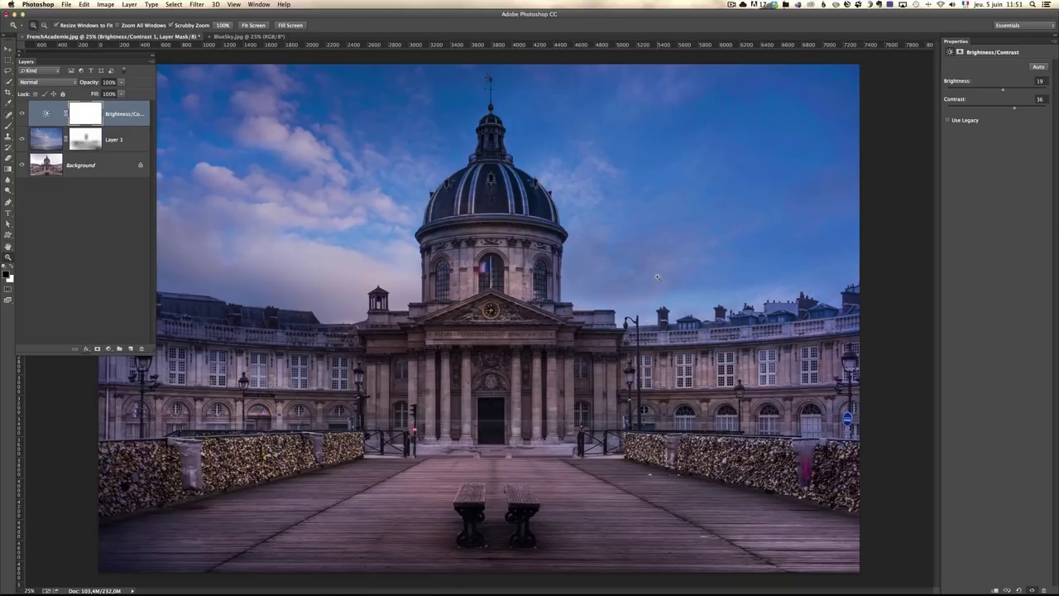
{"action": "left_click", "coordinate": [455, 331], "text": "alt"}
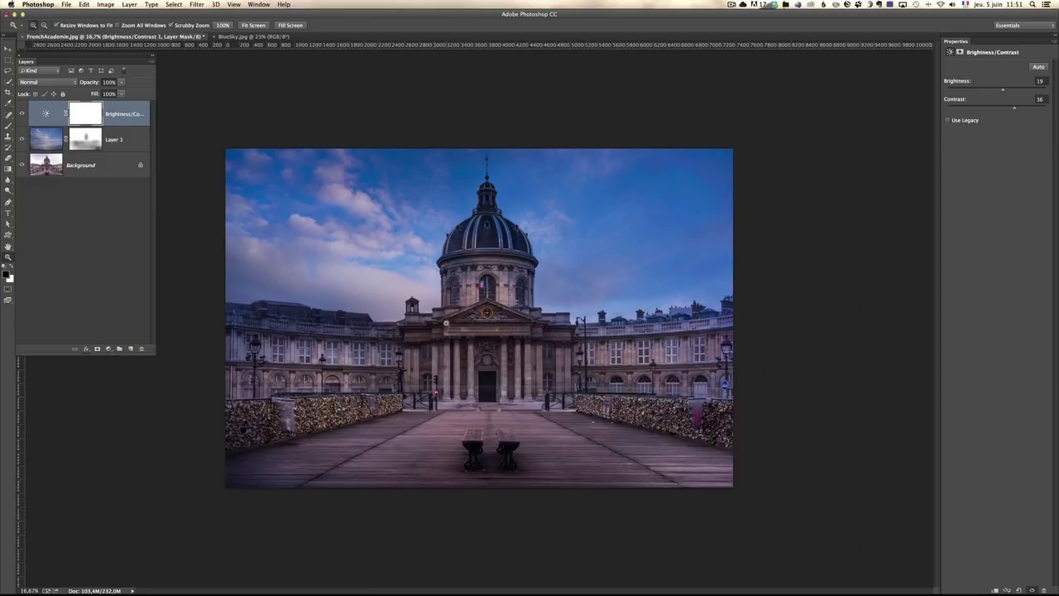
{"action": "left_click", "coordinate": [446, 321]}
{"action": "left_click", "coordinate": [442, 313], "text": "alt"}
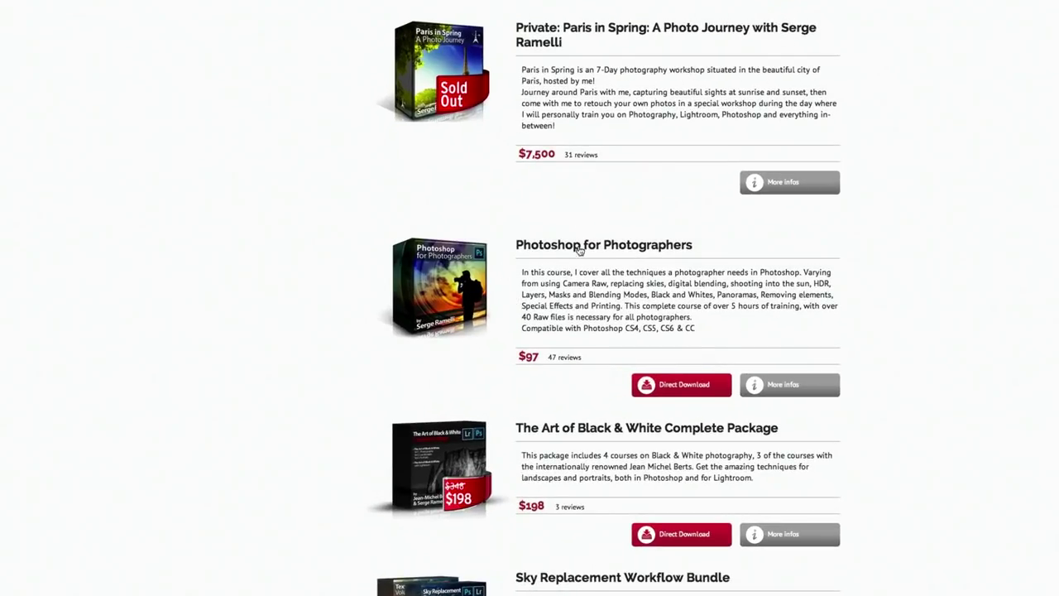
Step: Open the Photoshop for Photographers course details, review the chapters and before-and-after images, and switch back to Adobe Photoshop CC
{"action": "left_click", "coordinate": [784, 388]}
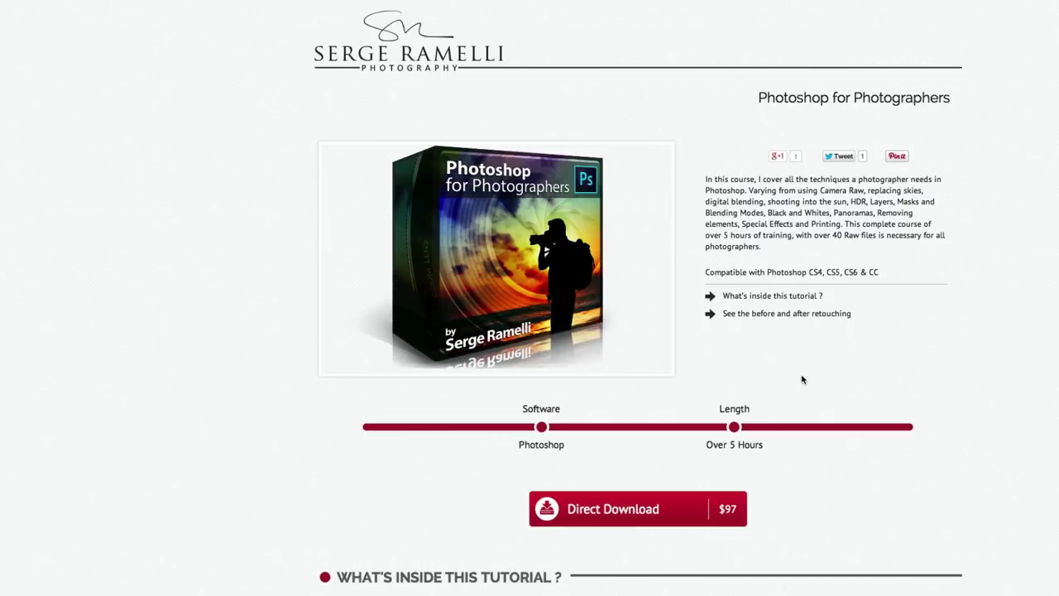
{"action": "scroll", "coordinate": [802, 372], "scroll_direction": "down", "scroll_amount": 3}
{"action": "scroll", "coordinate": [803, 369], "scroll_direction": "down", "scroll_amount": 5}
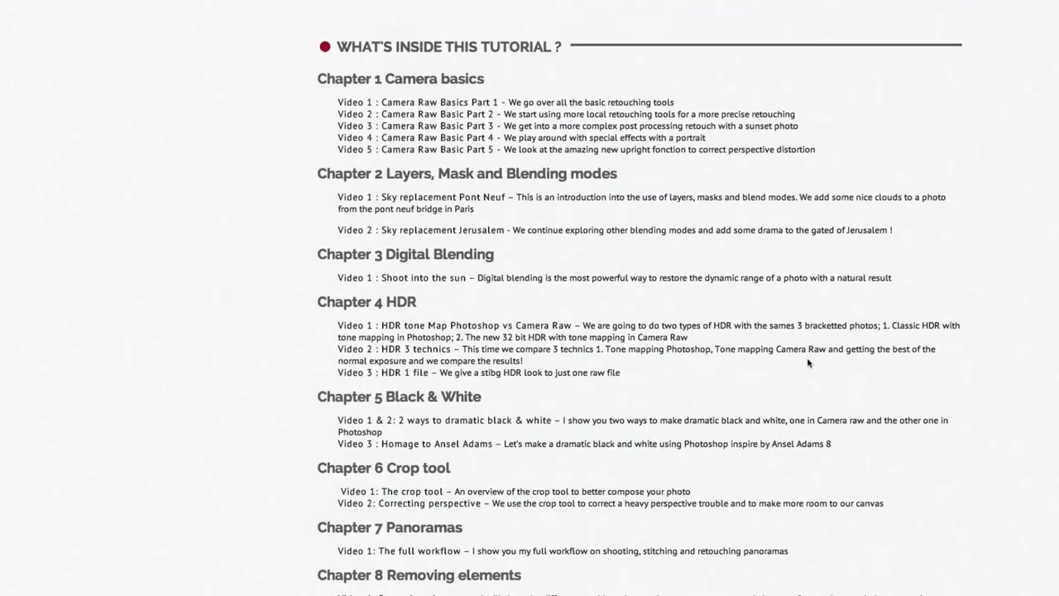
{"action": "scroll", "coordinate": [809, 362], "scroll_direction": "down", "scroll_amount": 8}
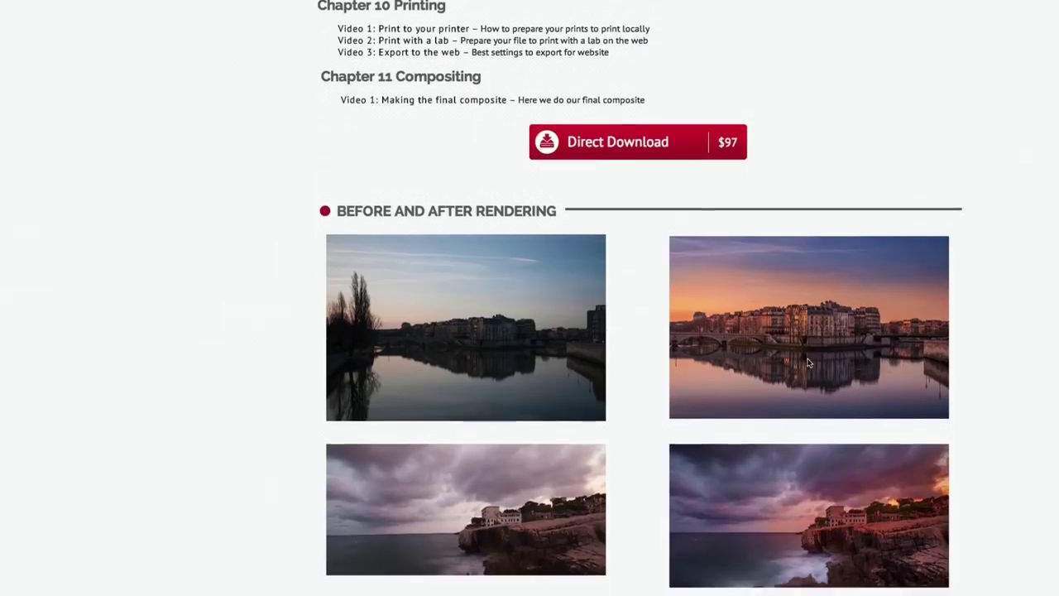
{"action": "scroll", "coordinate": [808, 362], "scroll_direction": "down", "scroll_amount": 1}
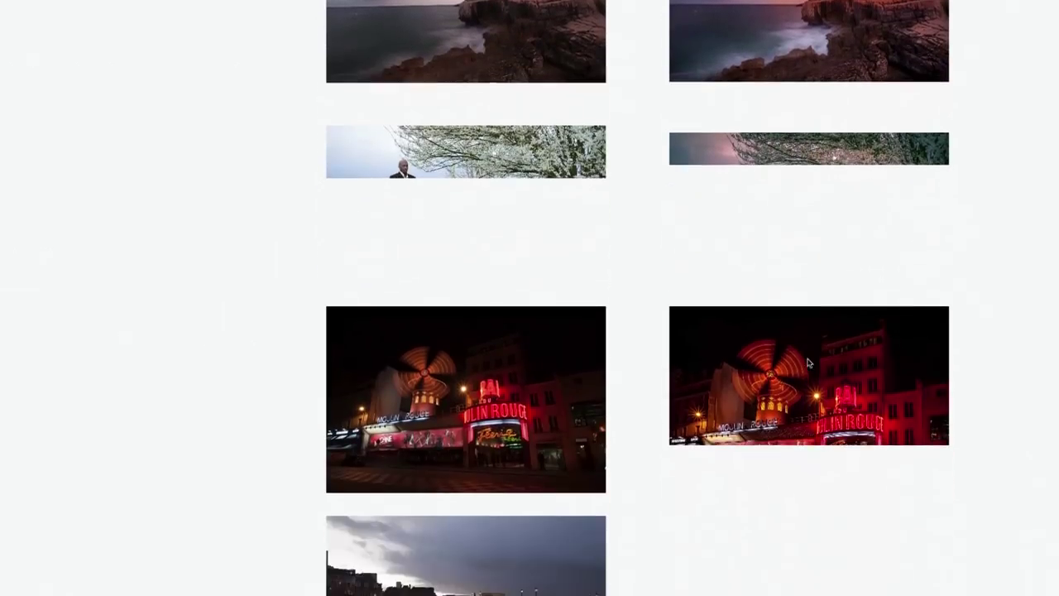
{"action": "scroll", "coordinate": [808, 362], "scroll_direction": "up", "scroll_amount": 15}
{"action": "scroll", "coordinate": [809, 362], "scroll_direction": "down", "scroll_amount": 1}
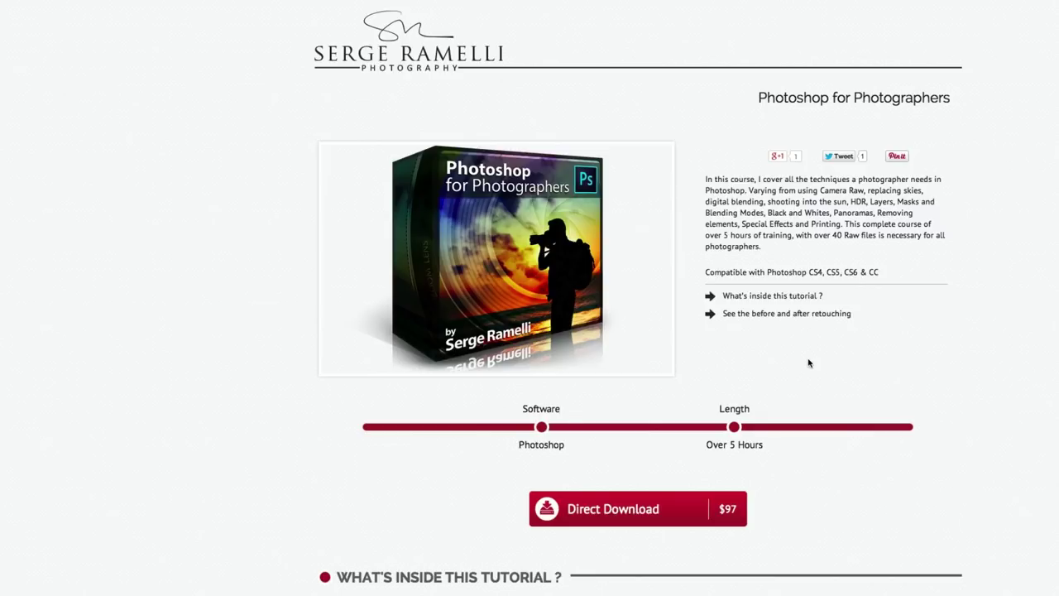
{"action": "key", "text": "super+Tab"}
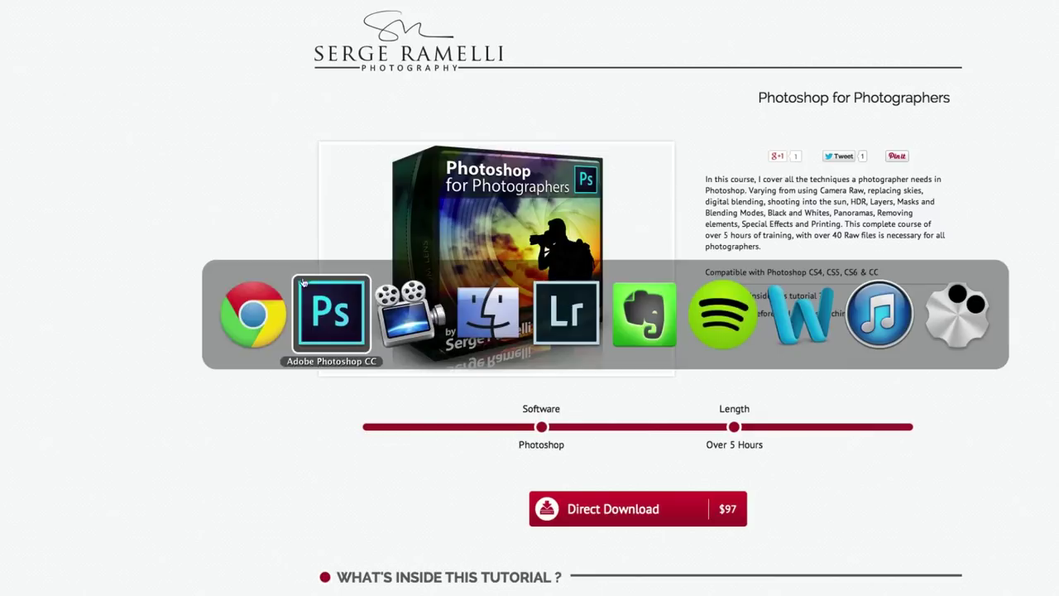